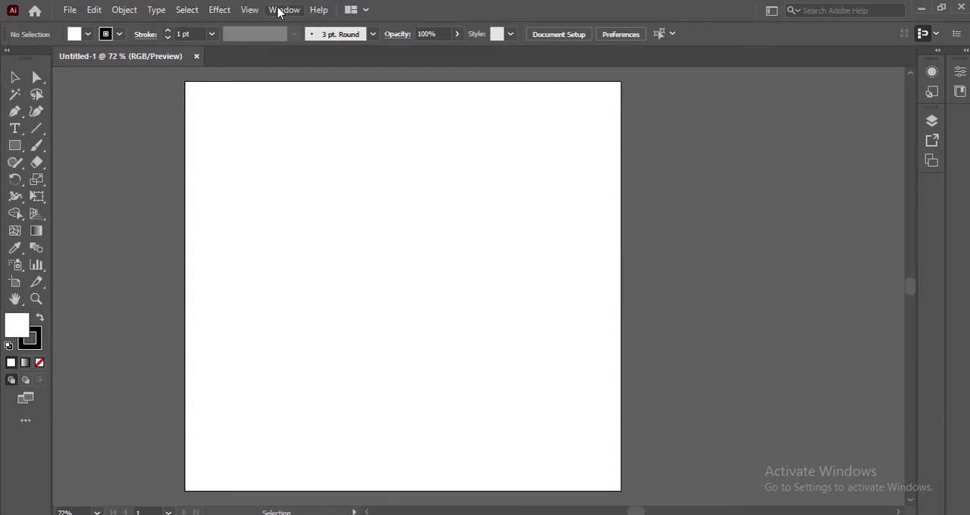
Show the Align panel and place it in the empty space beside the artboard
click(279, 10)
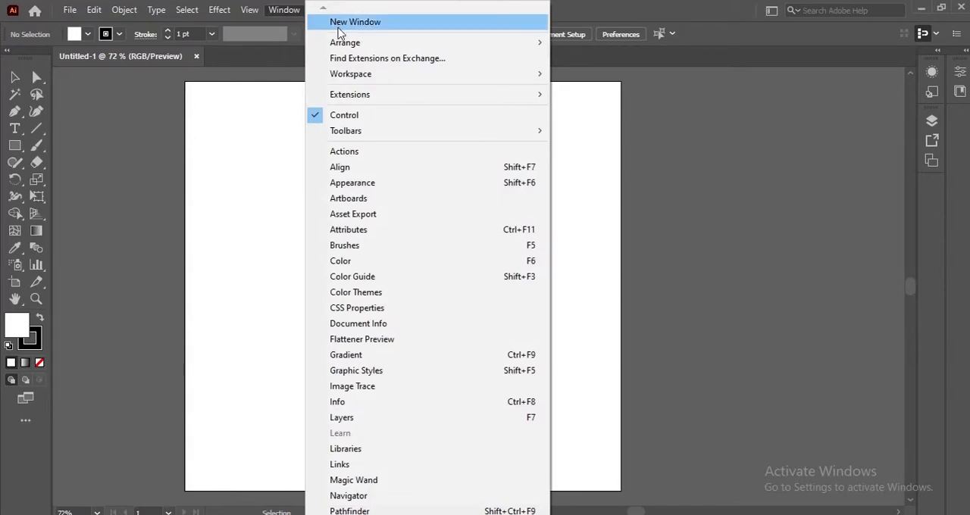
click(343, 171)
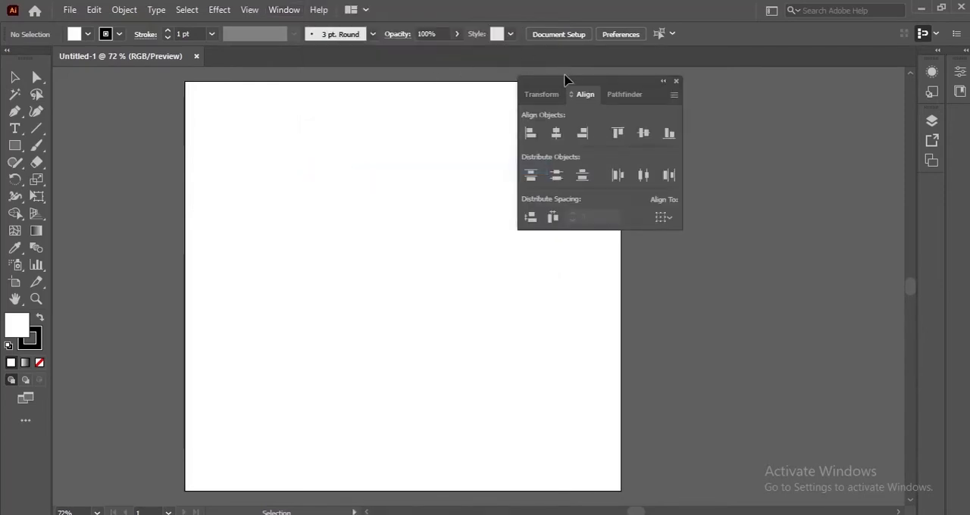
drag(568, 81, 714, 104)
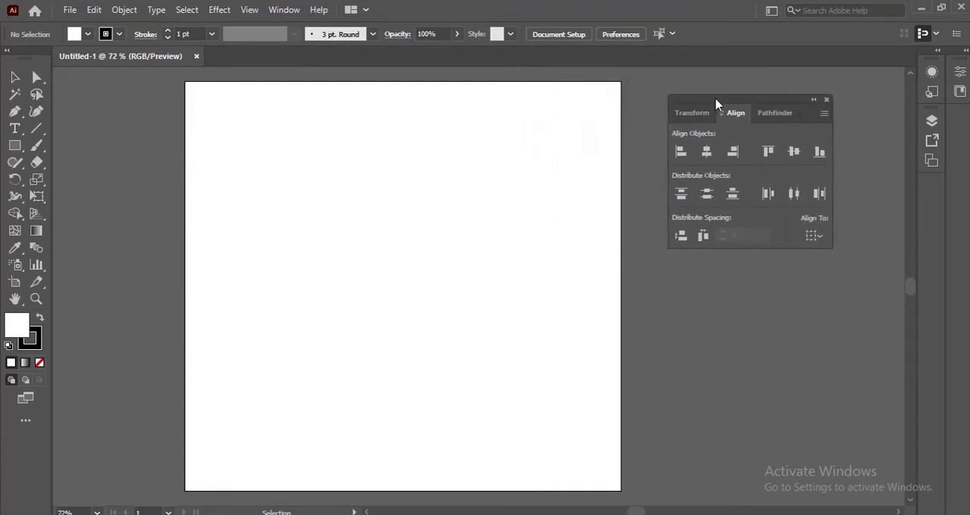
Draw a rectangle in the upper-left part of the artboard and fill it with red #C61E1E
click(14, 146)
mouse_move(266, 144)
mouse_down()
mouse_move(334, 189)
mouse_move(362, 225)
mouse_up()
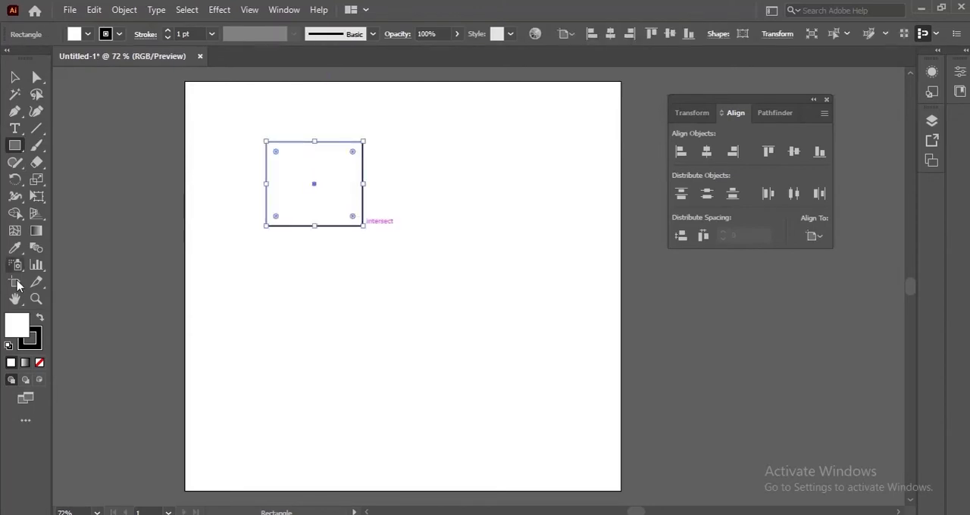
double_click(23, 333)
click(426, 150)
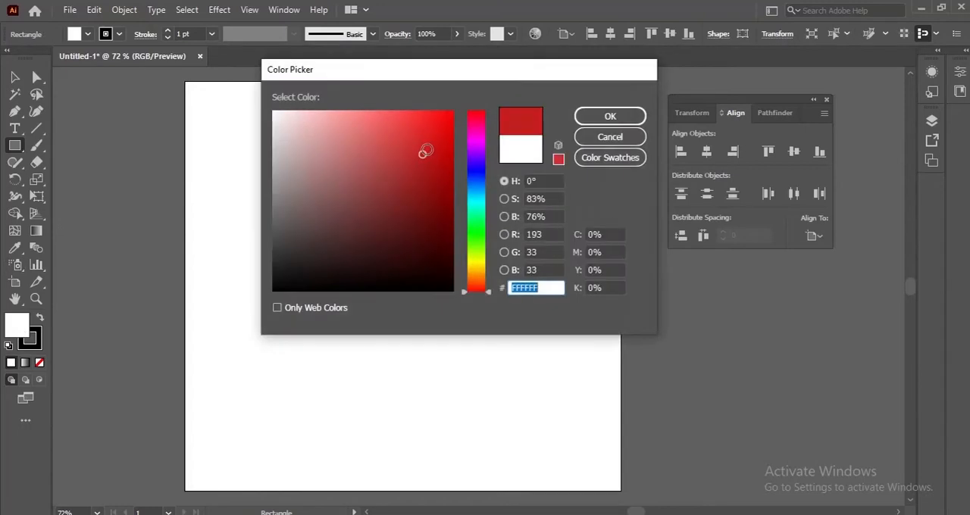
click(626, 116)
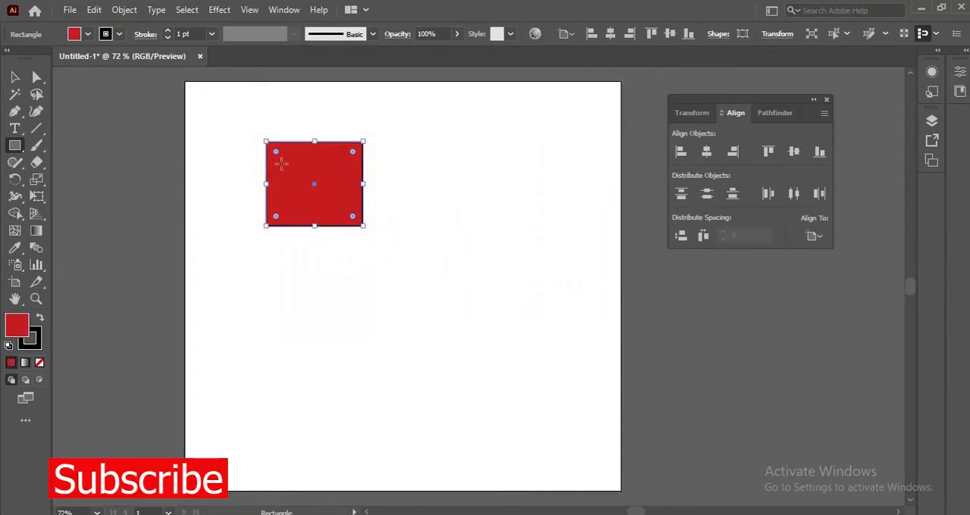
Move the red rectangle freehand to roughly the middle of the artboard
click(14, 77)
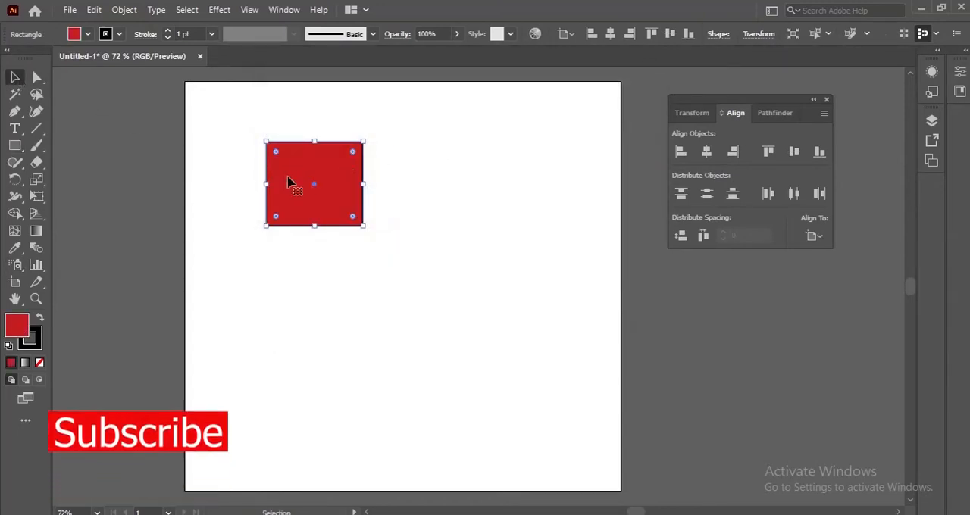
drag(318, 188, 308, 183)
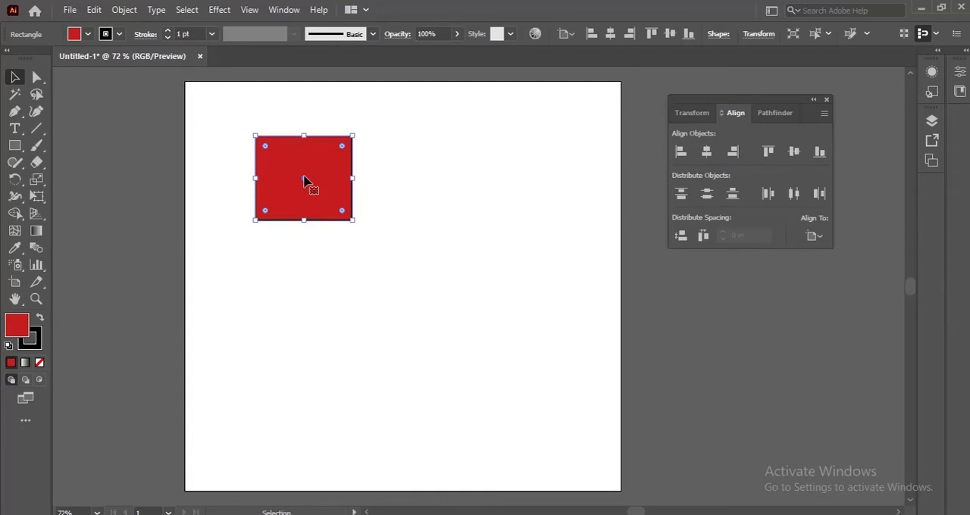
drag(303, 180, 401, 290)
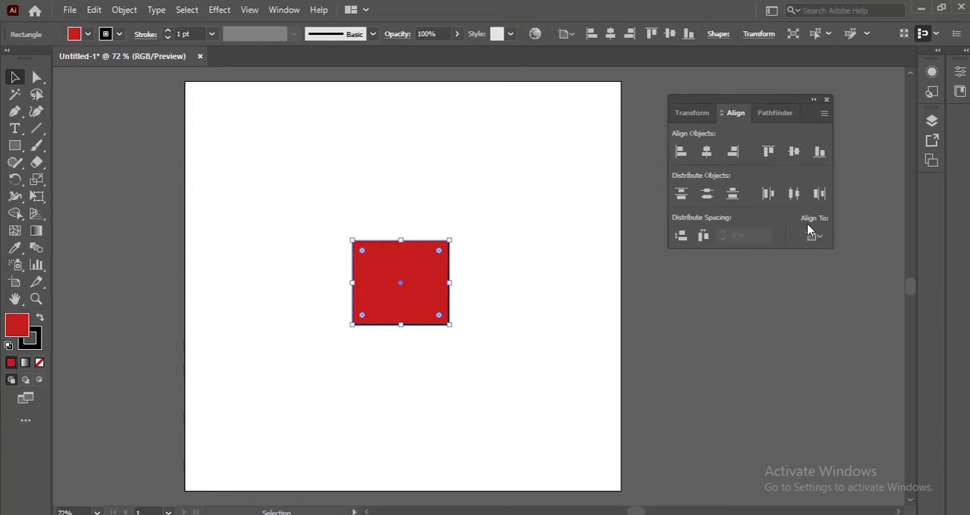
Shift the red rectangle off-centre, then centre it horizontally and vertically using Align to Artboard
click(821, 241)
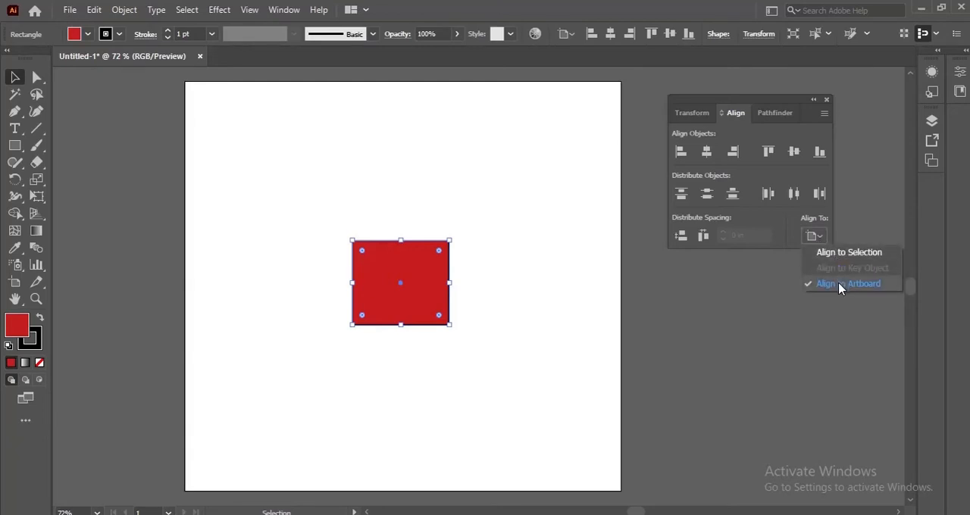
click(839, 284)
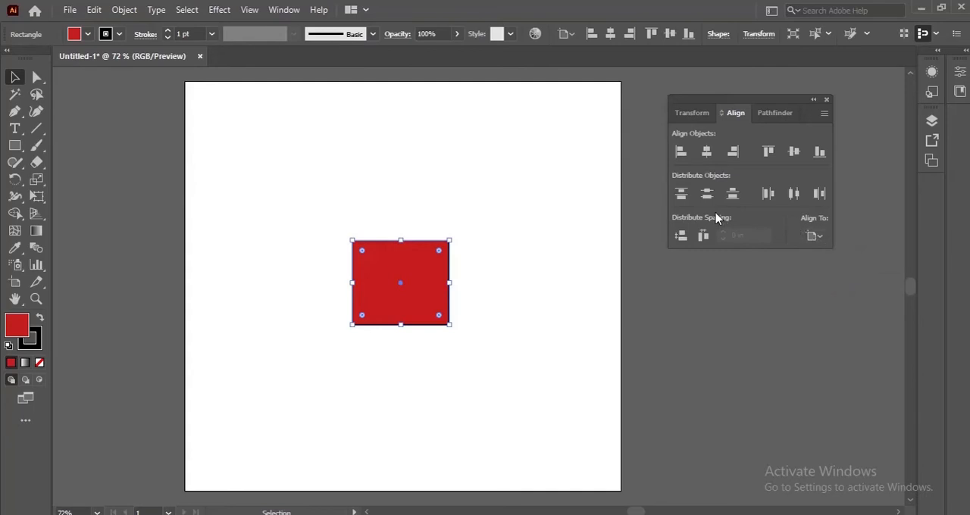
drag(425, 269, 429, 152)
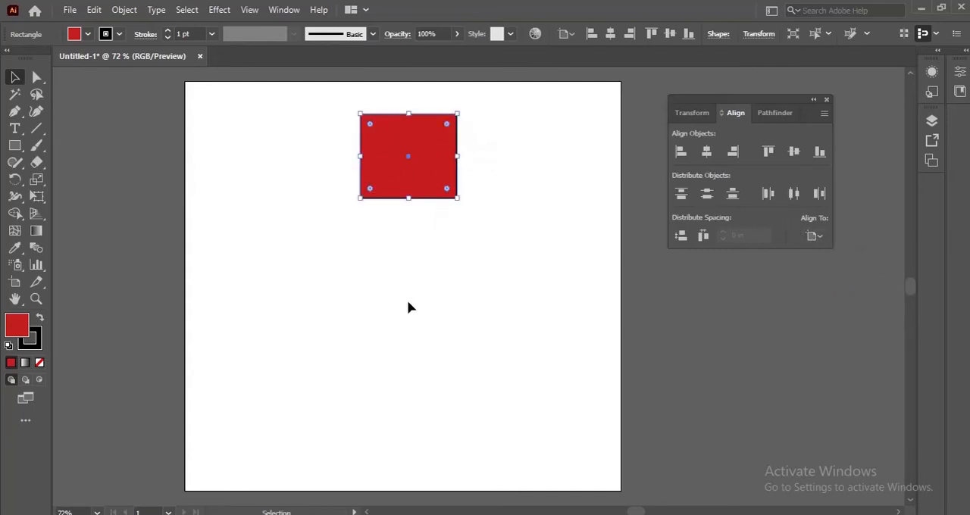
click(708, 152)
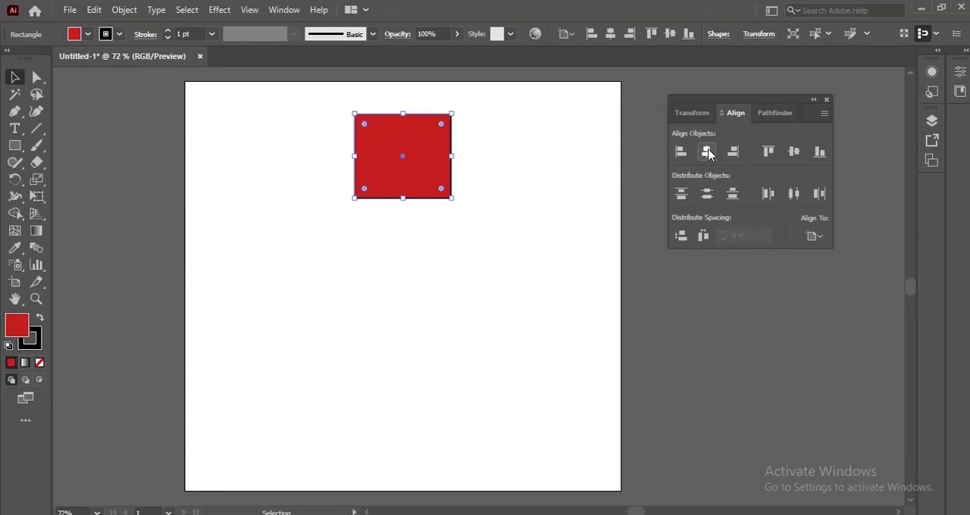
click(794, 154)
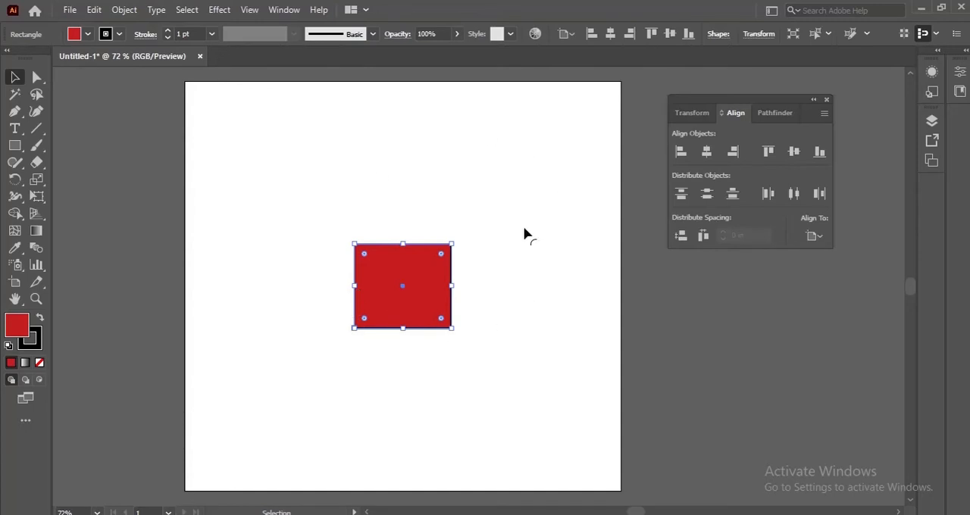
Draw four more red rectangles of different sizes, two above and two below the centred one, undoing any stray shape
click(16, 144)
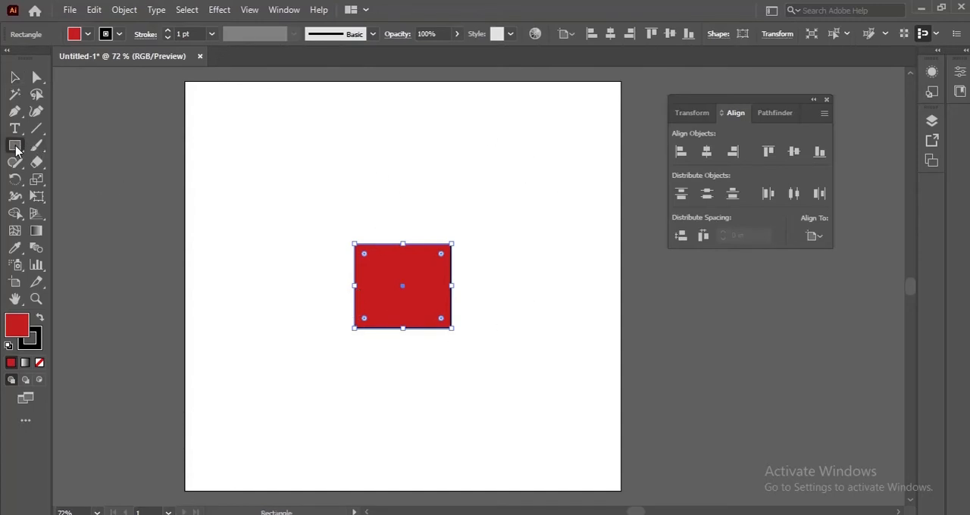
drag(211, 142, 318, 224)
drag(372, 143, 497, 230)
drag(219, 358, 264, 414)
drag(338, 404, 489, 409)
key(ctrl+z)
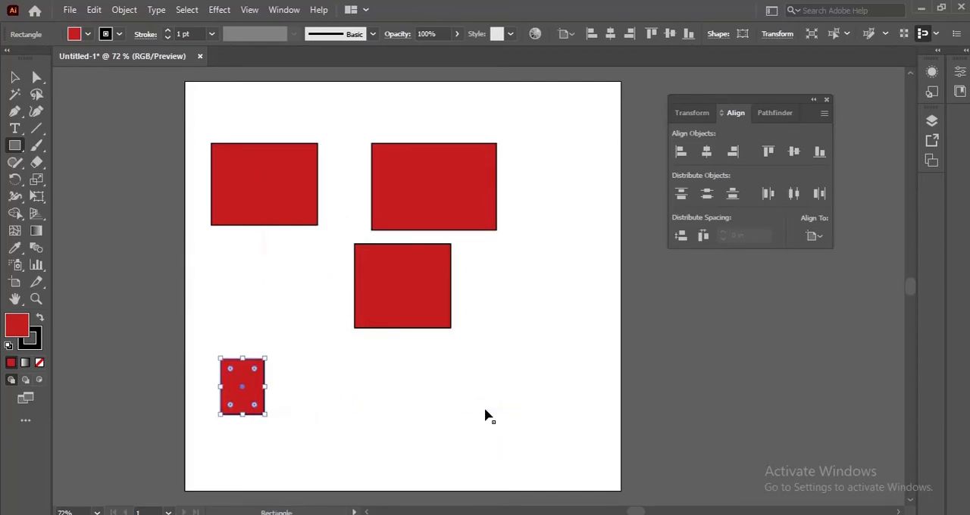
drag(324, 351, 393, 430)
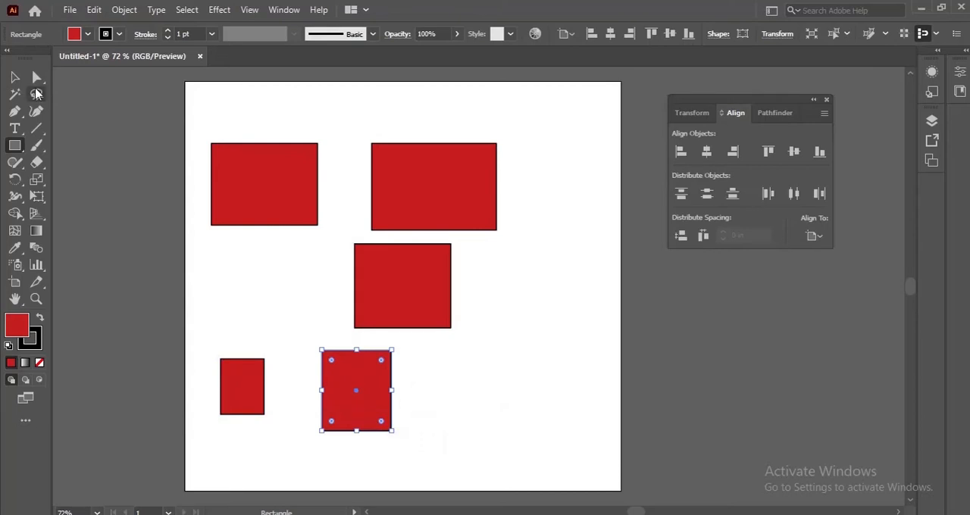
Change the fill of the upper-left rectangle to green #20C43A
click(12, 78)
click(271, 189)
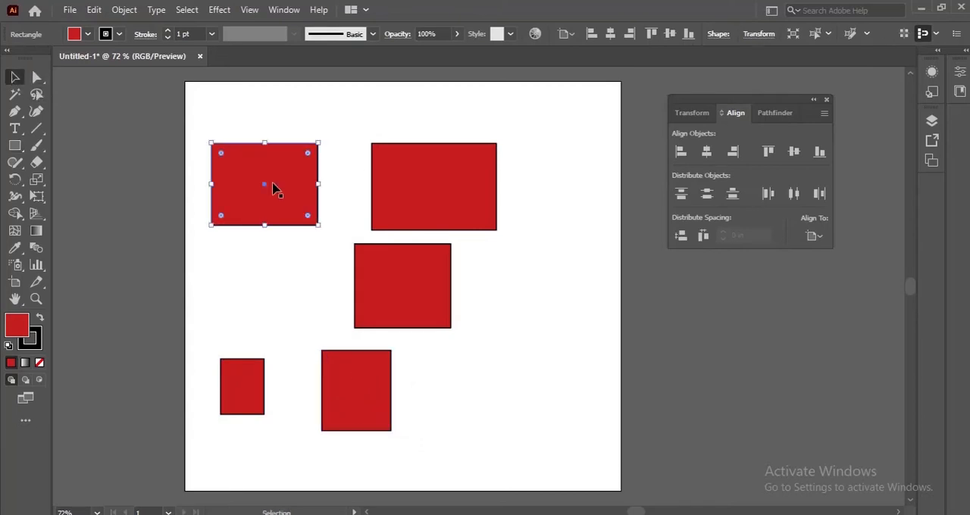
right_click(273, 188)
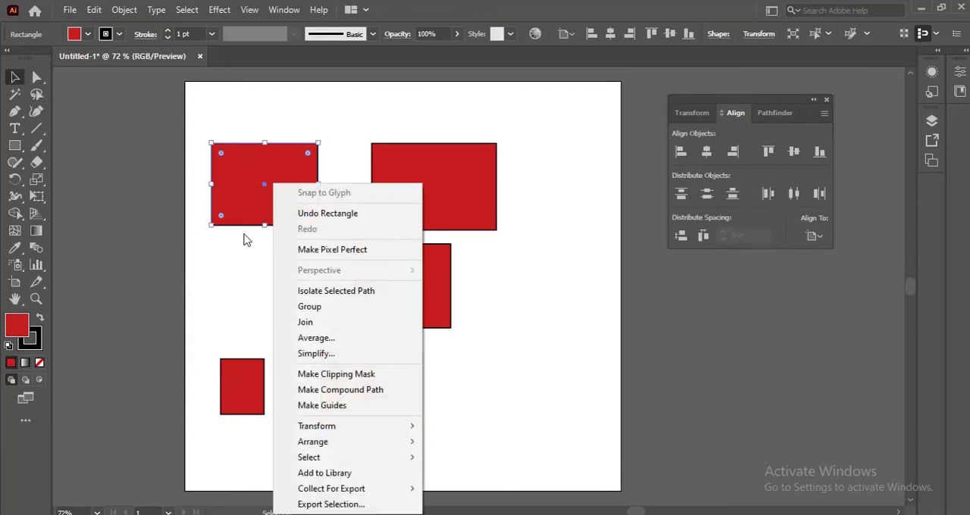
click(238, 332)
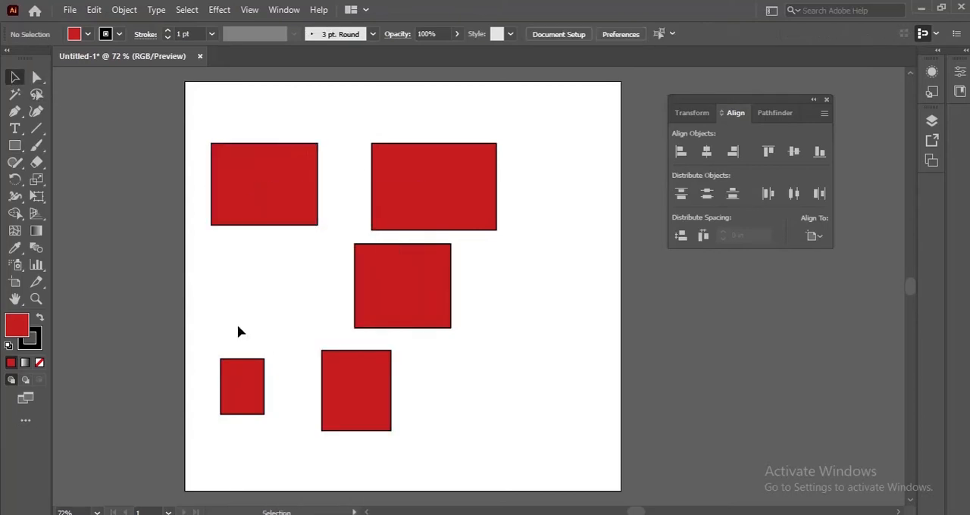
click(253, 184)
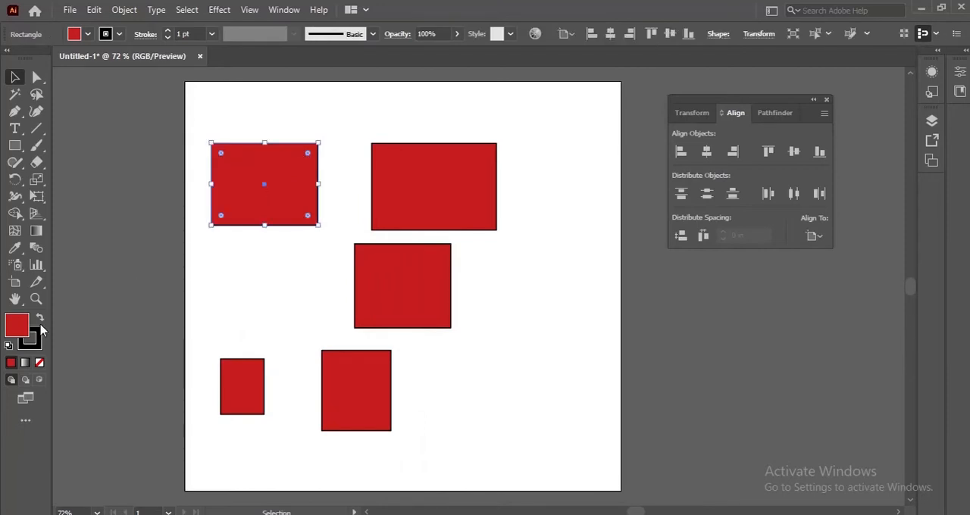
double_click(19, 330)
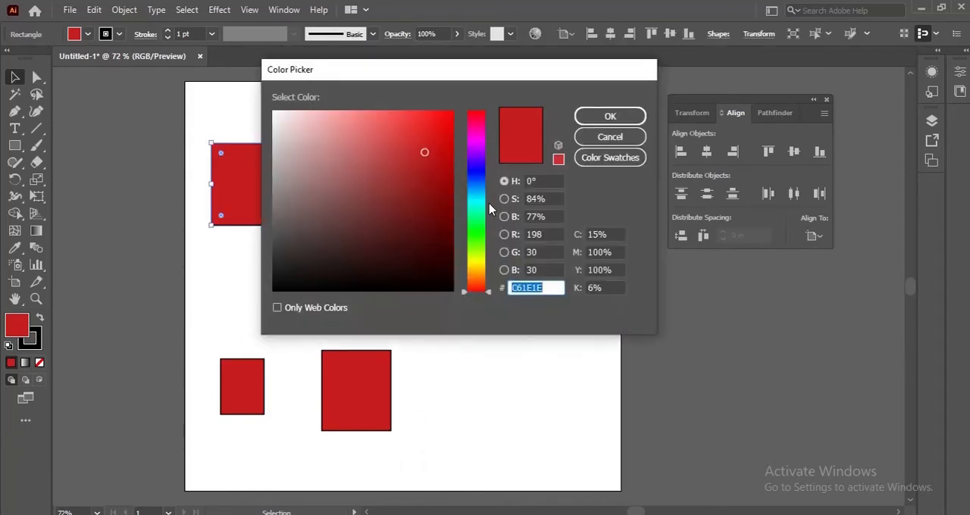
click(485, 226)
click(610, 116)
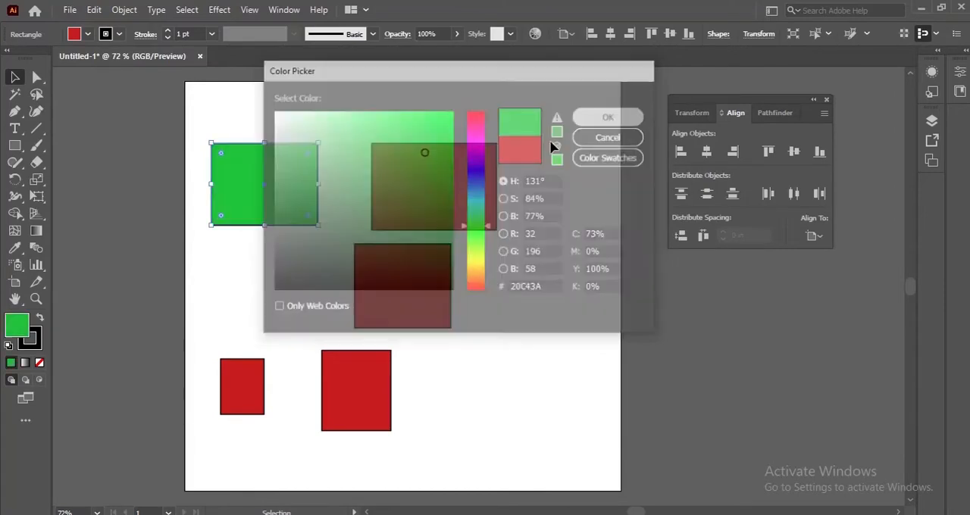
Change the fill of the rectangle at the artboard's centre to blue-violet
click(437, 286)
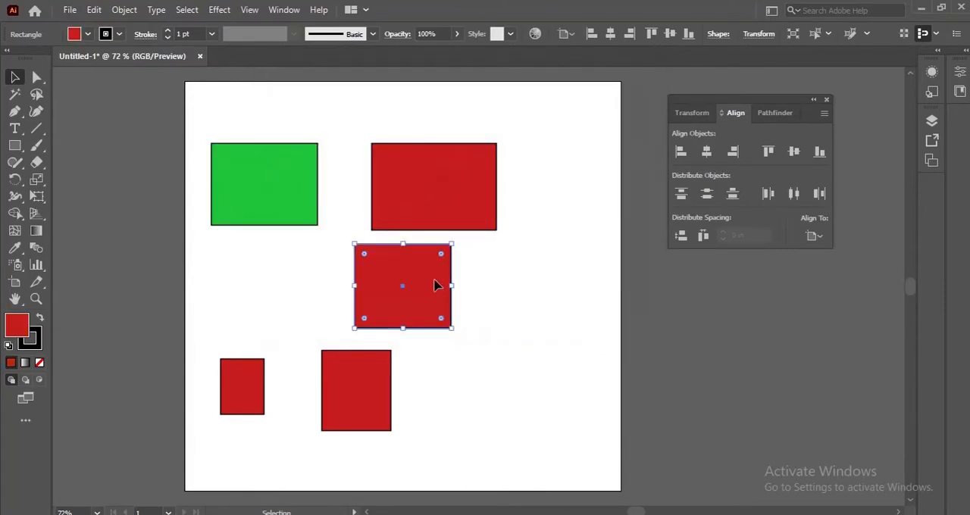
double_click(18, 326)
click(477, 224)
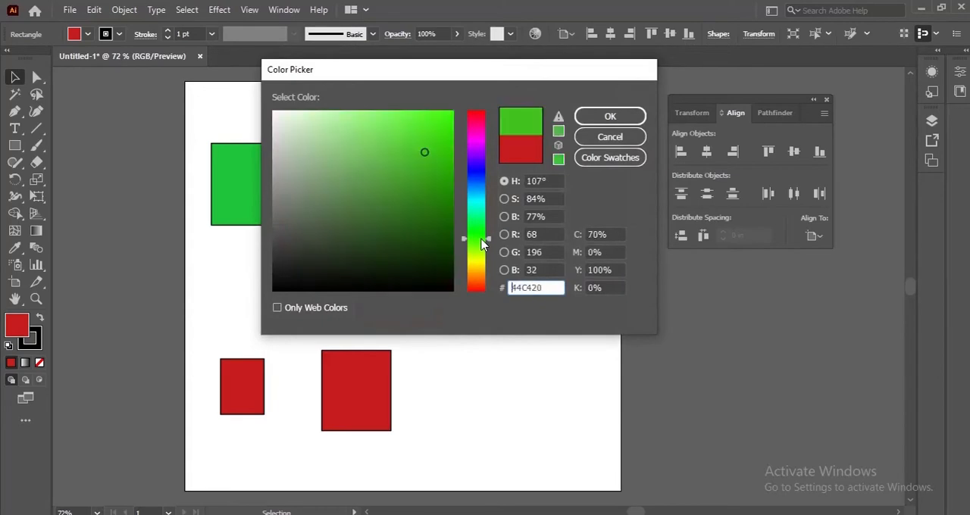
click(476, 162)
click(606, 116)
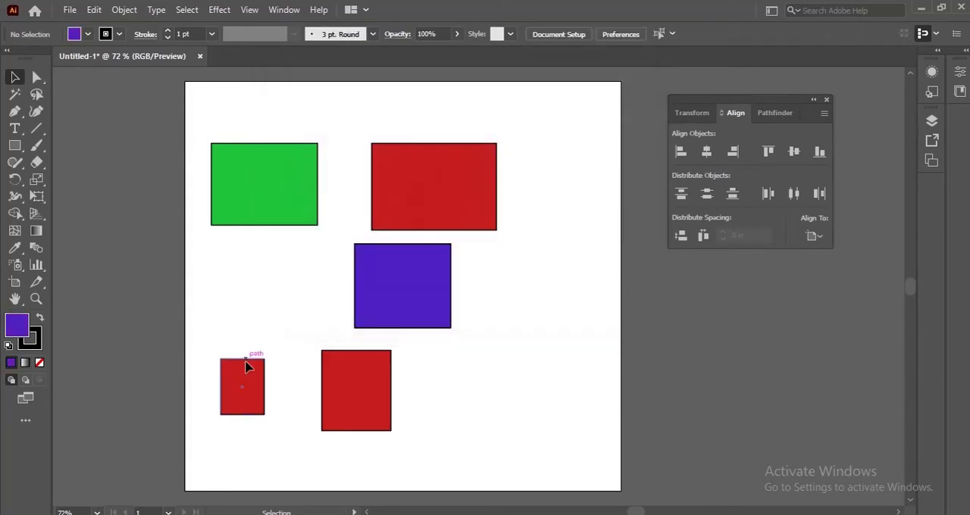
Change the fill of the small lower-left rectangle to dark yellow
click(244, 370)
double_click(18, 327)
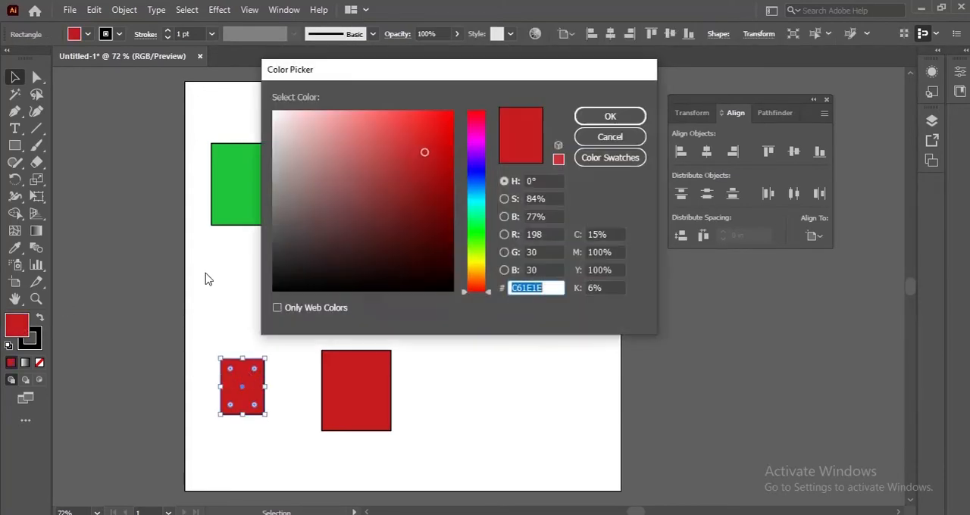
click(478, 264)
click(607, 116)
Change the fill of the larger rectangle in the lower row to orange and deselect it
click(358, 391)
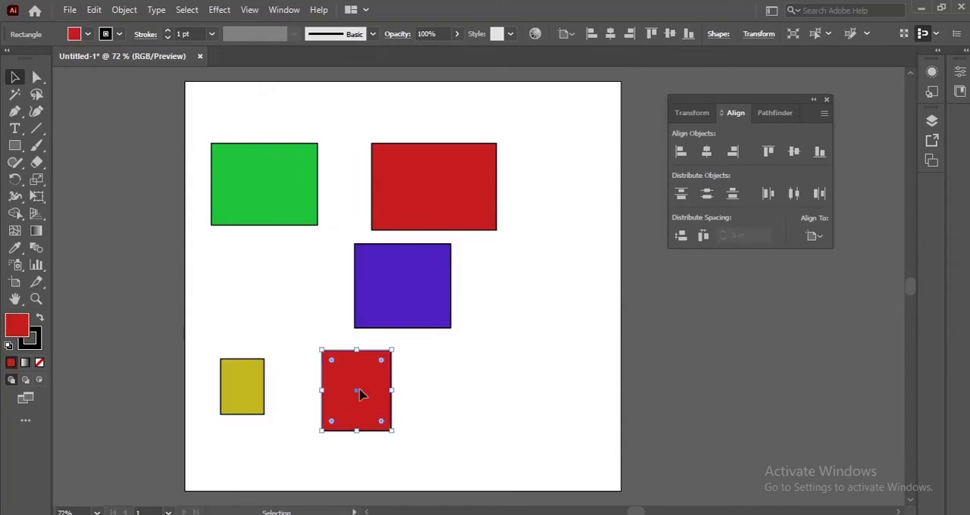
double_click(17, 326)
click(478, 238)
click(478, 284)
click(607, 118)
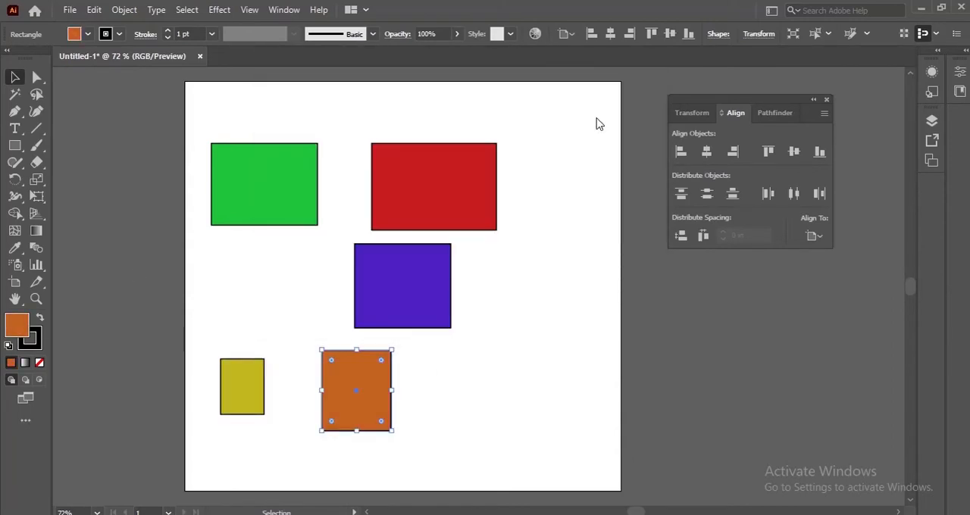
click(463, 347)
Select all five rectangles and align their centres horizontally and vertically relative to the selection
drag(206, 110, 485, 415)
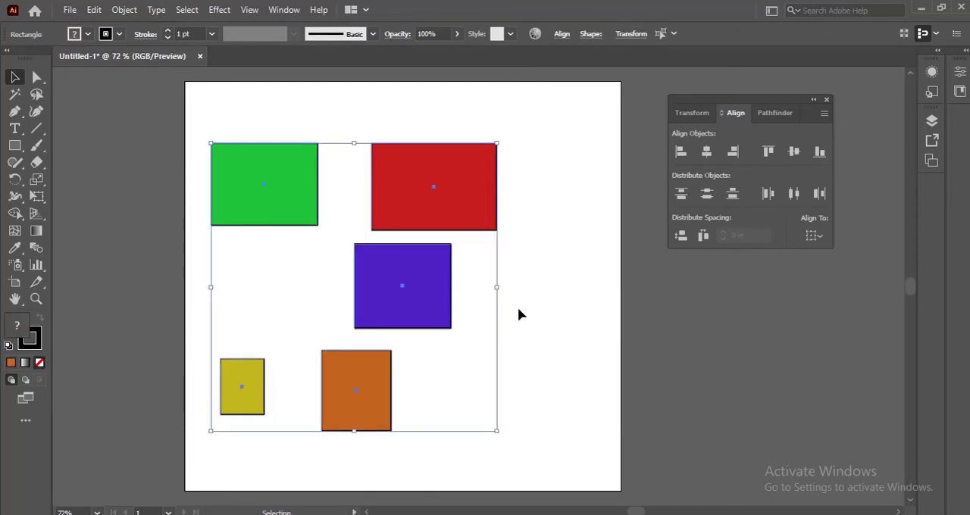
click(707, 156)
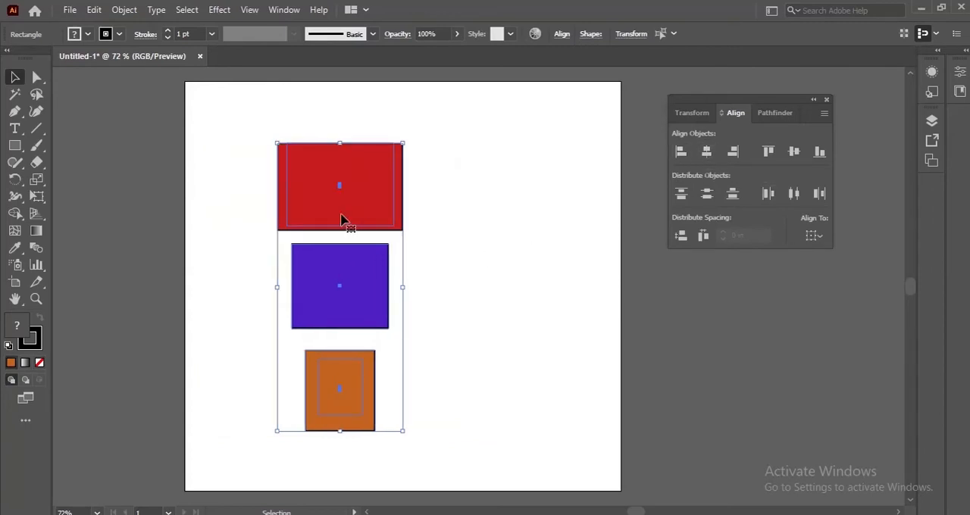
click(794, 152)
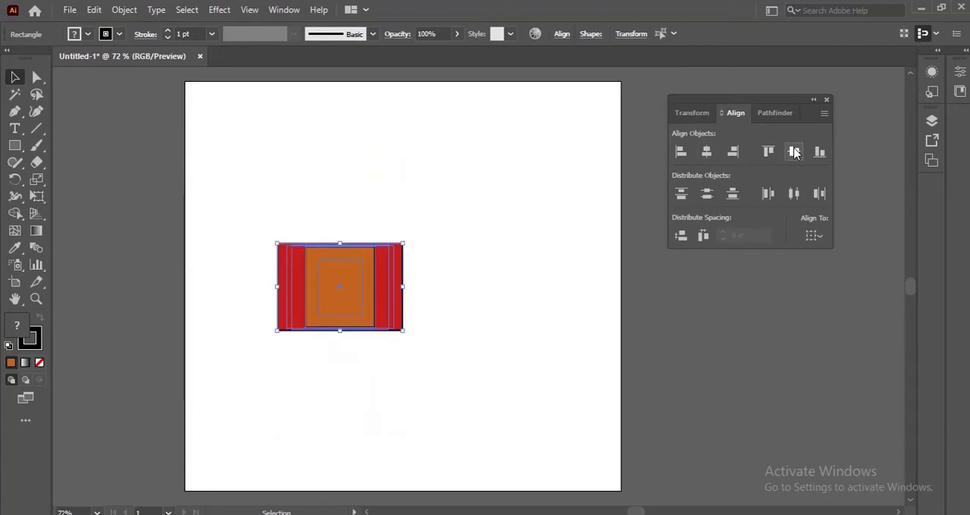
Select all five stacked rectangles and align their centres horizontally and vertically to the artboard
click(508, 334)
drag(251, 223, 458, 330)
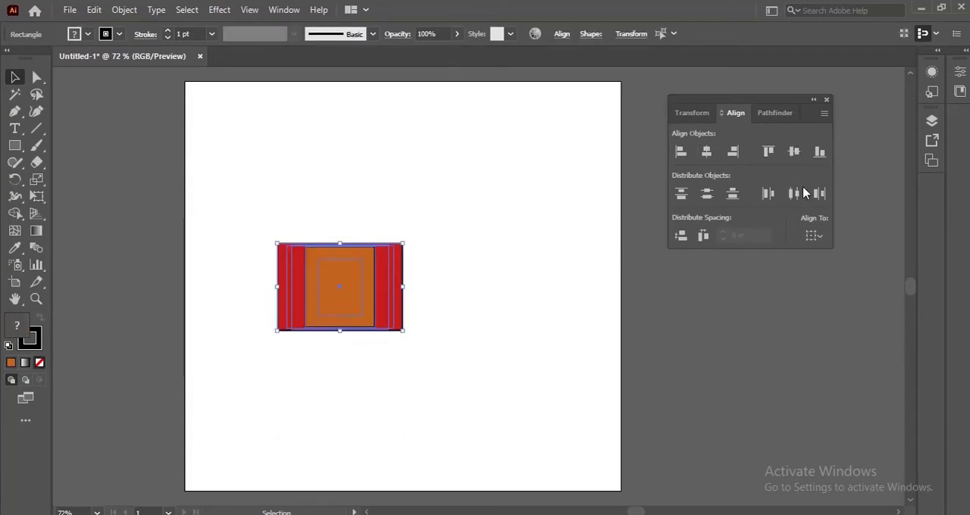
click(823, 239)
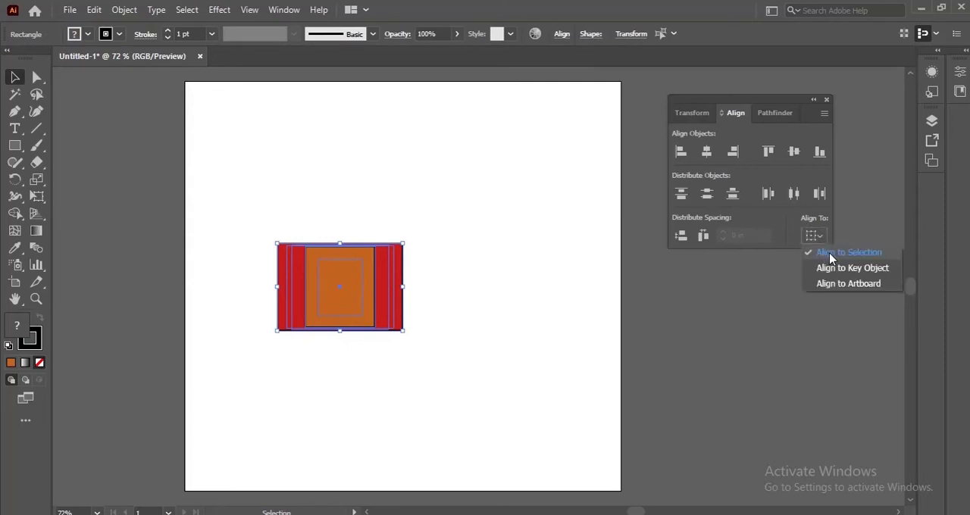
click(832, 284)
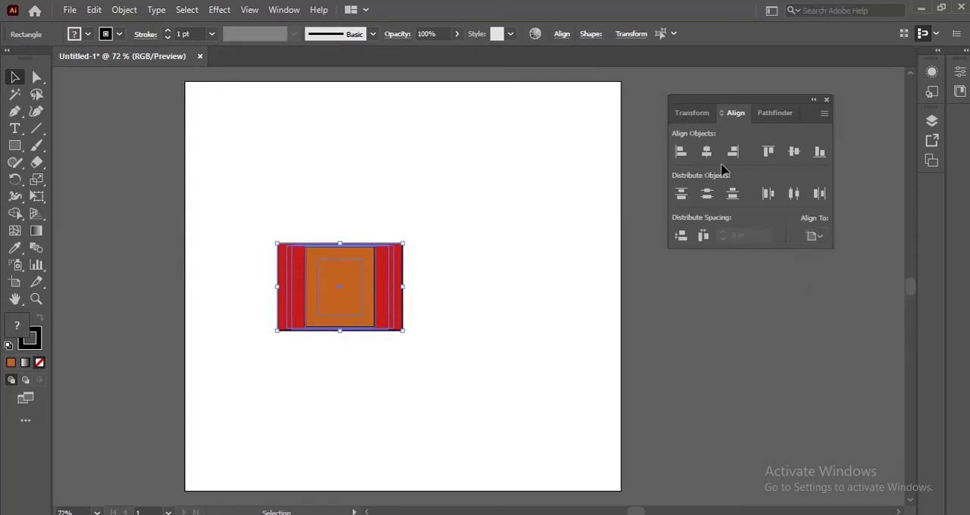
click(703, 151)
click(793, 151)
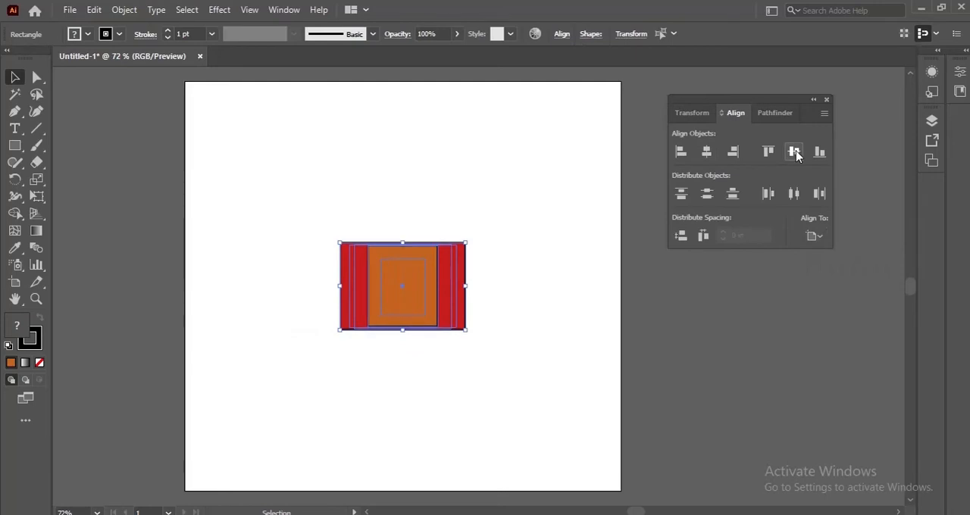
Reselect the stacked rectangles and undo their centre alignments back to the scattered layout
click(550, 263)
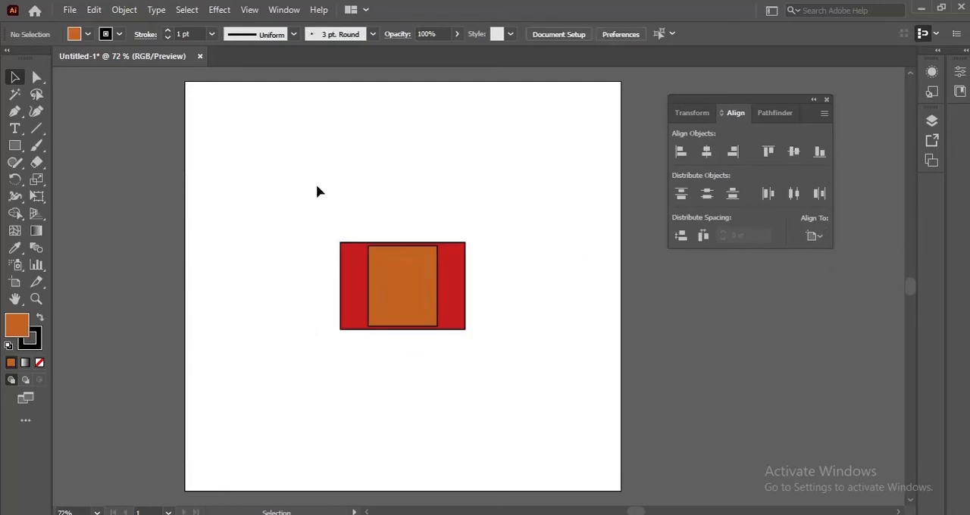
drag(316, 185, 558, 363)
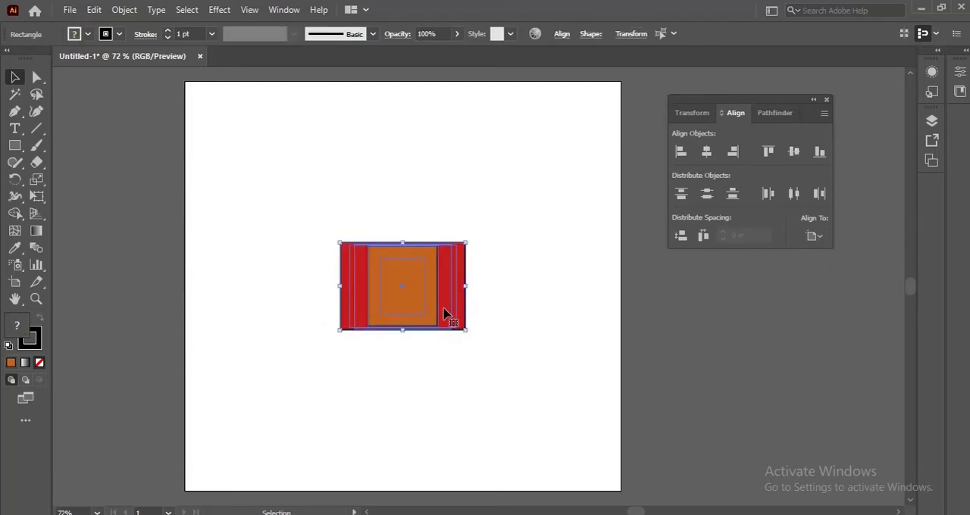
key(a)
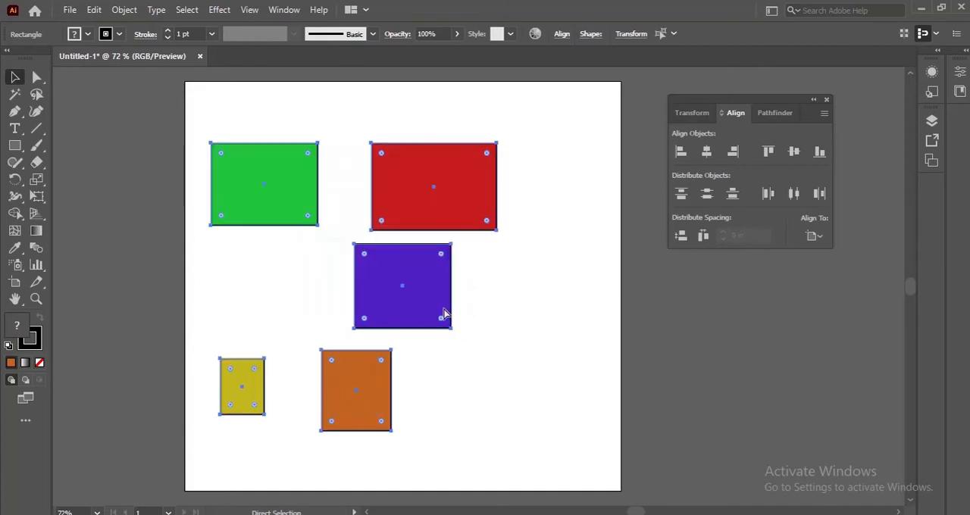
key(ctrl+a)
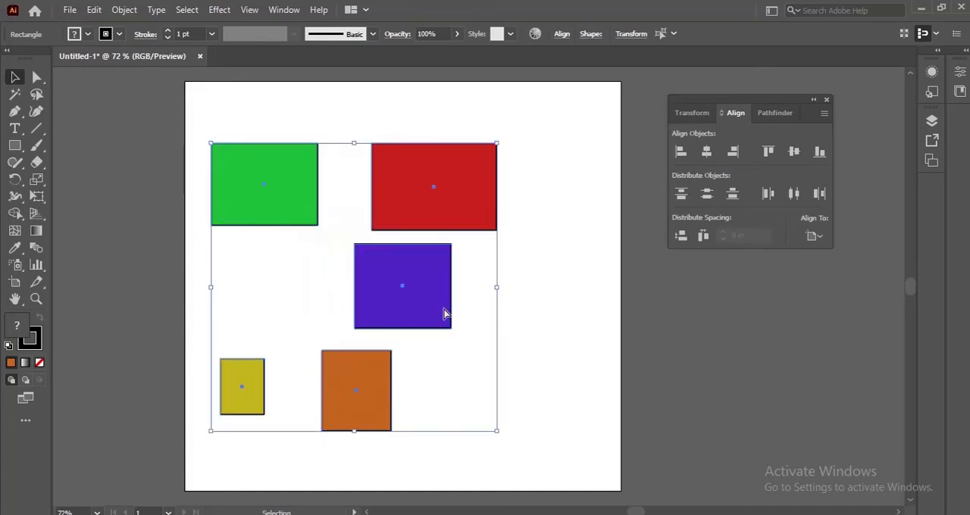
Move the red rectangle up across the artboard's upper edge and shift the orange rectangle down toward its lower edge
click(597, 289)
drag(453, 190, 399, 103)
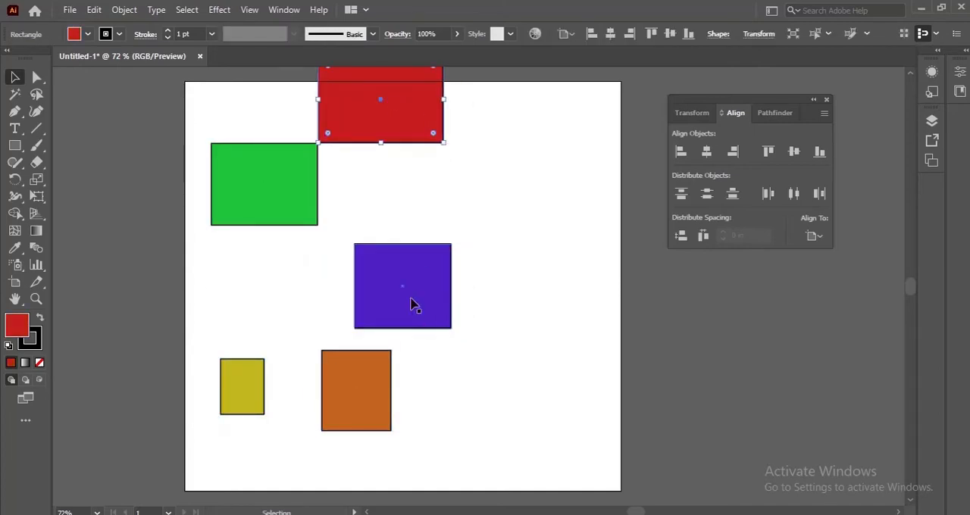
click(414, 303)
drag(349, 410, 339, 451)
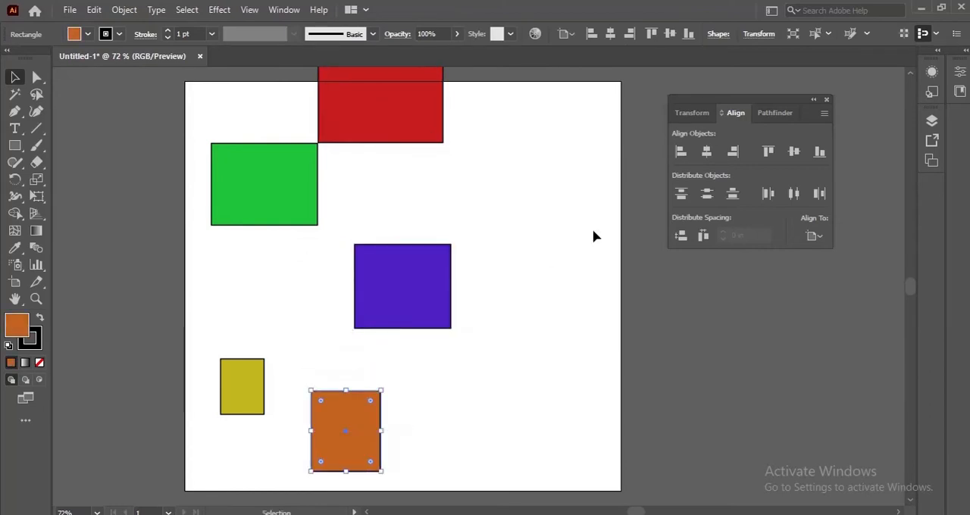
Align the orange rectangle to the artboard's left edge, and do the same with all five rectangles
click(687, 150)
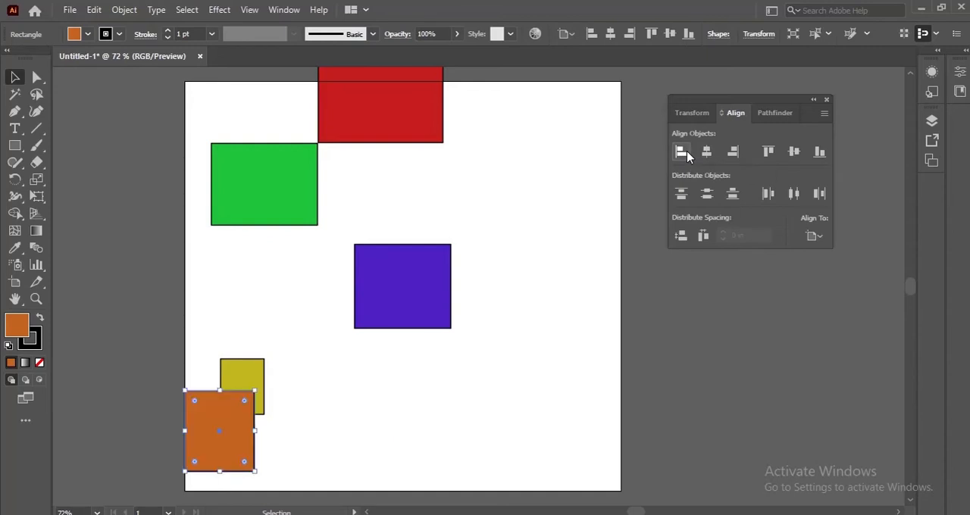
drag(232, 68, 445, 453)
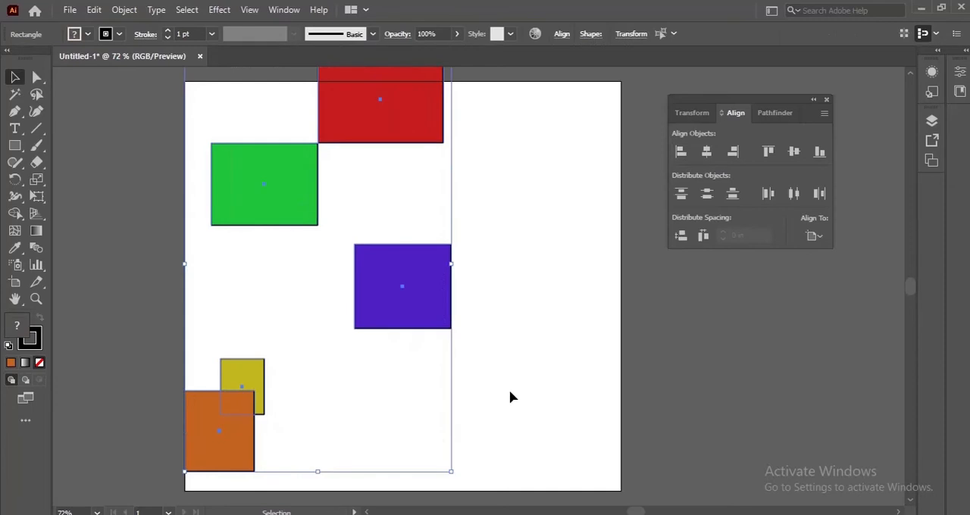
click(683, 154)
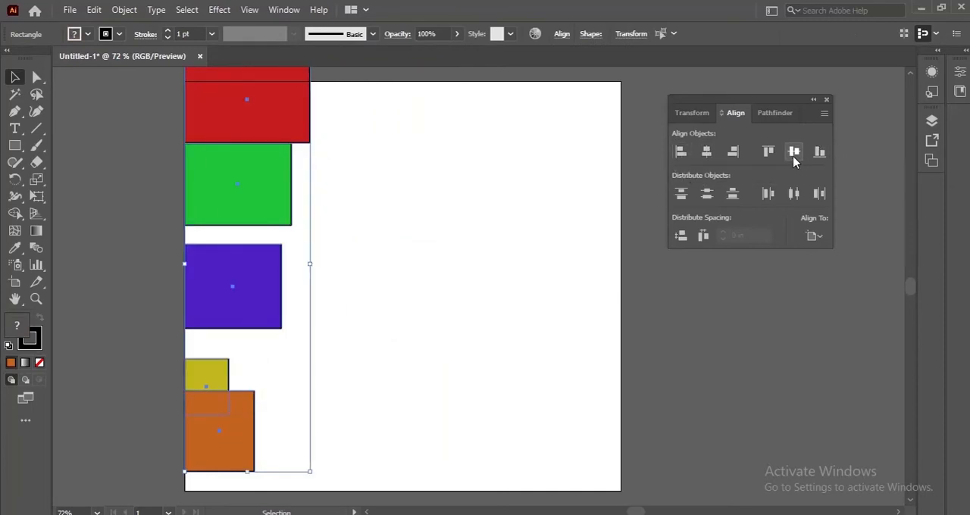
Align all five rectangles in turn to the artboard's right, top and bottom edges, ending with vertical and horizontal centring
click(732, 153)
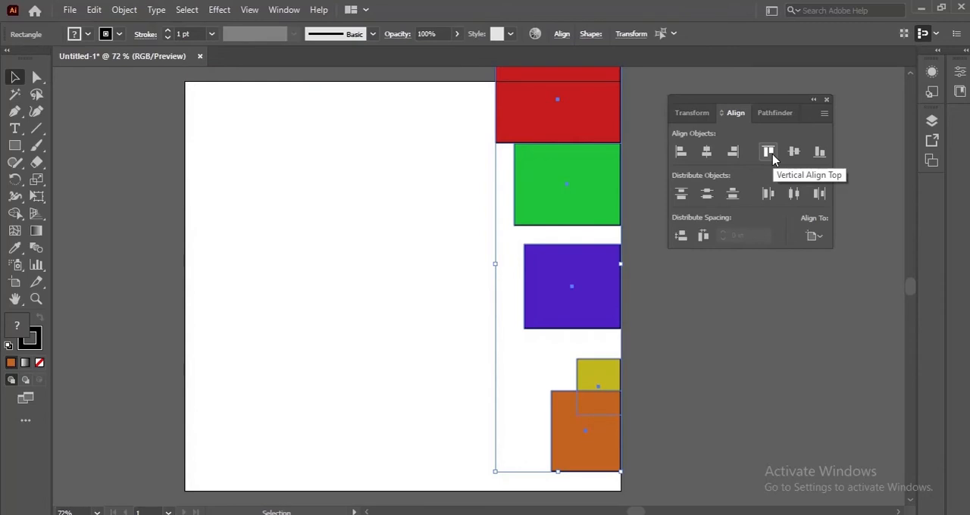
click(768, 153)
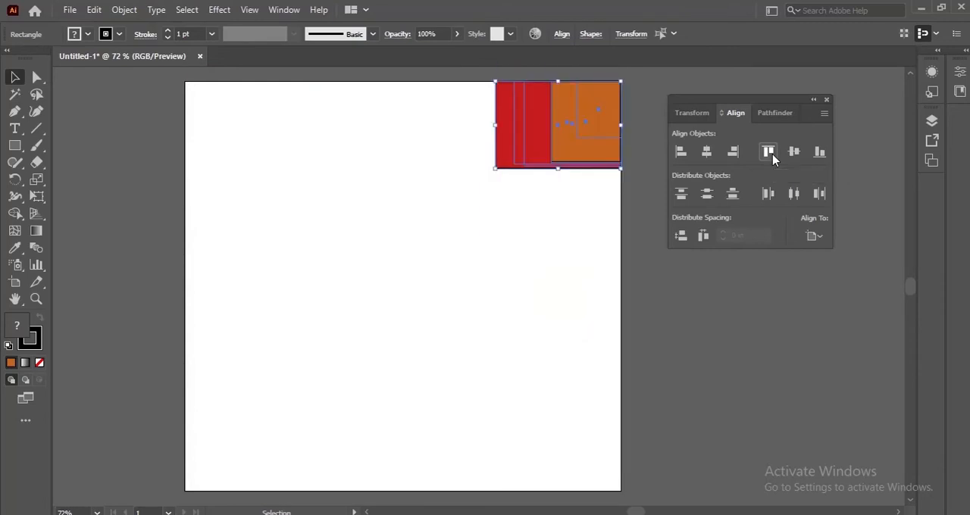
click(819, 152)
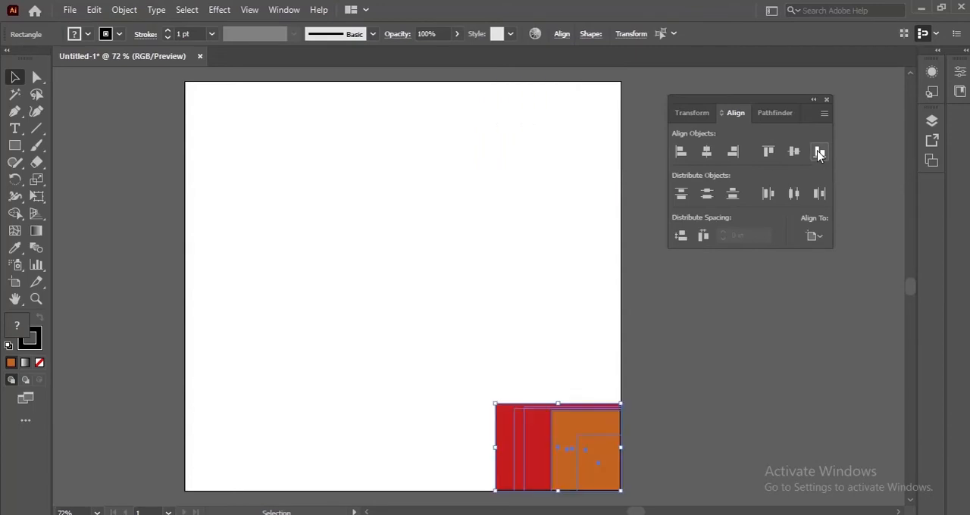
click(793, 152)
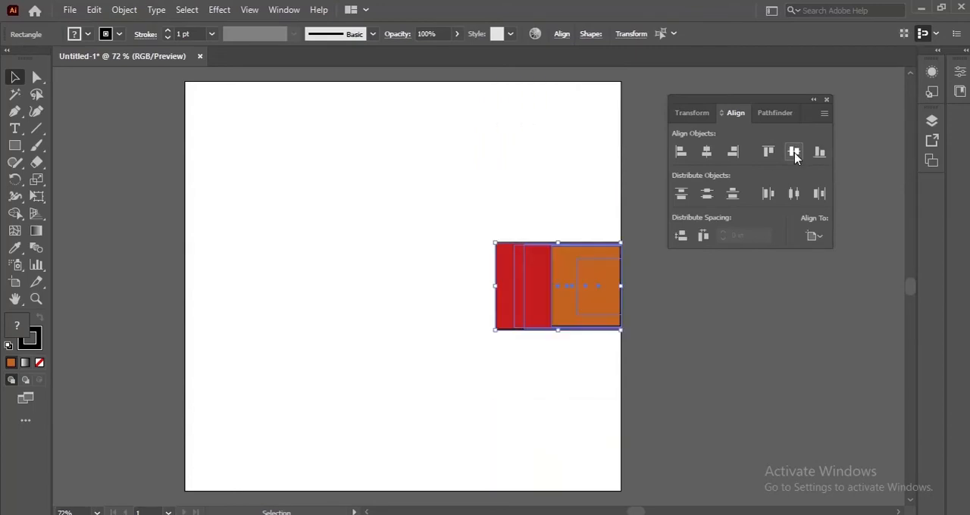
click(706, 152)
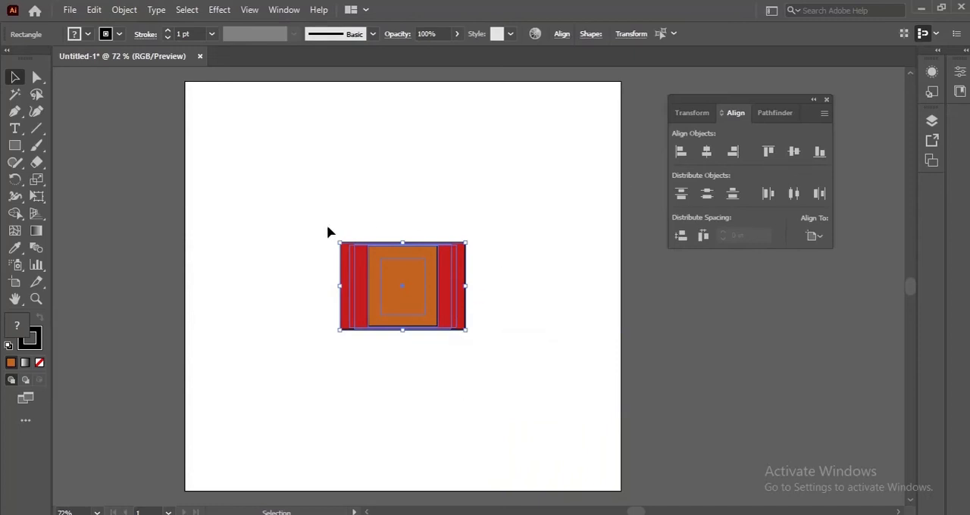
Undo all the artboard alignments back to the layout with the moved red and orange rectangles
key(ctrl+z)
key(ctrl+z)
key(ctrl+z)
key(ctrl+z)
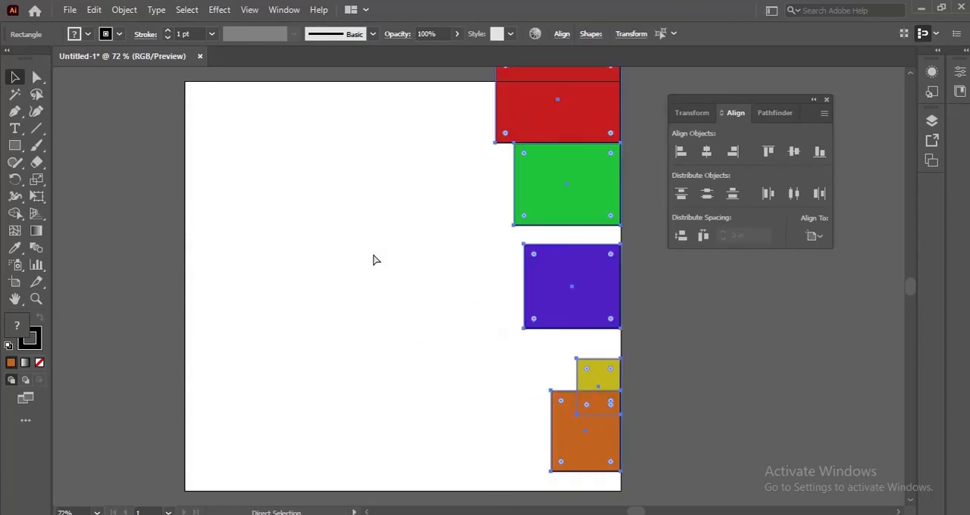
key(ctrl+z)
key(ctrl+z)
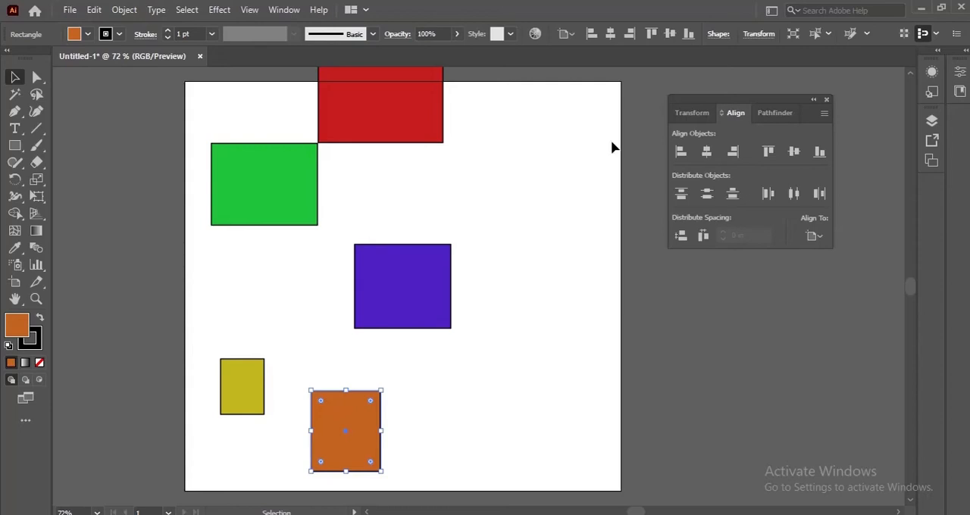
Set alignment relative to the selection and align the left edges of all five rectangles
click(821, 238)
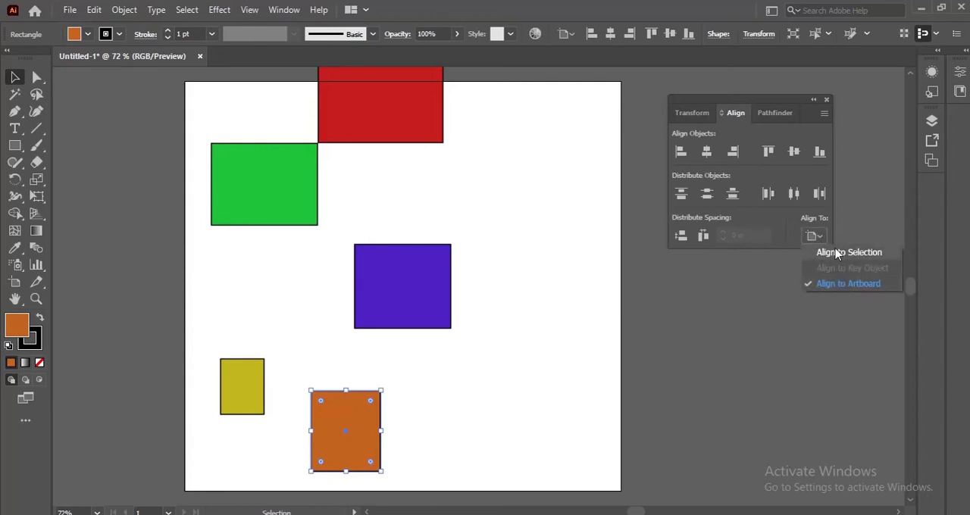
click(838, 253)
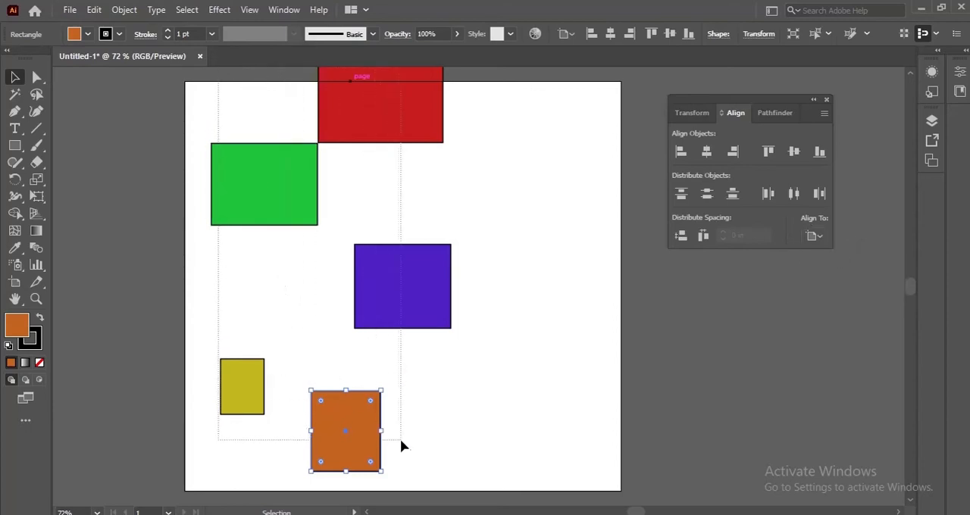
key(ctrl+a)
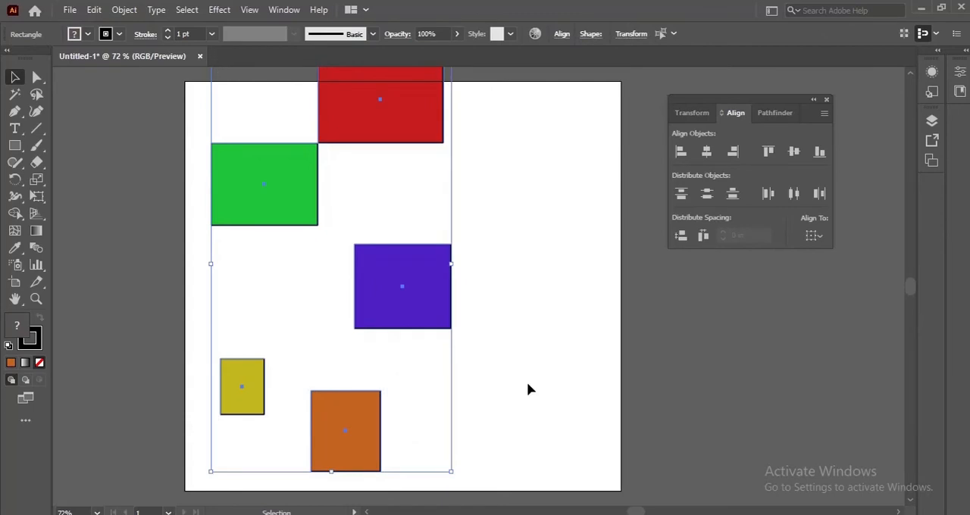
click(681, 158)
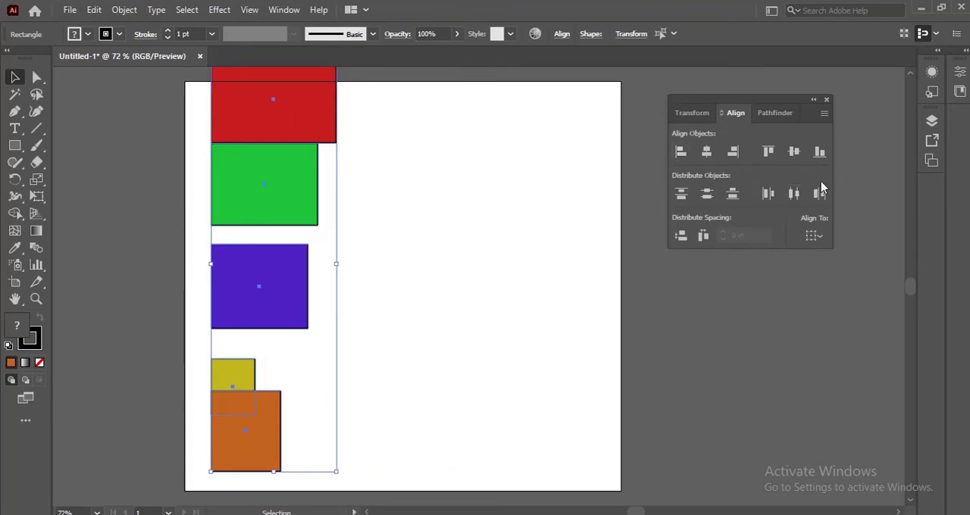
Align the five rectangles by their right edges and finally by their horizontal centres, and deselect them
click(733, 154)
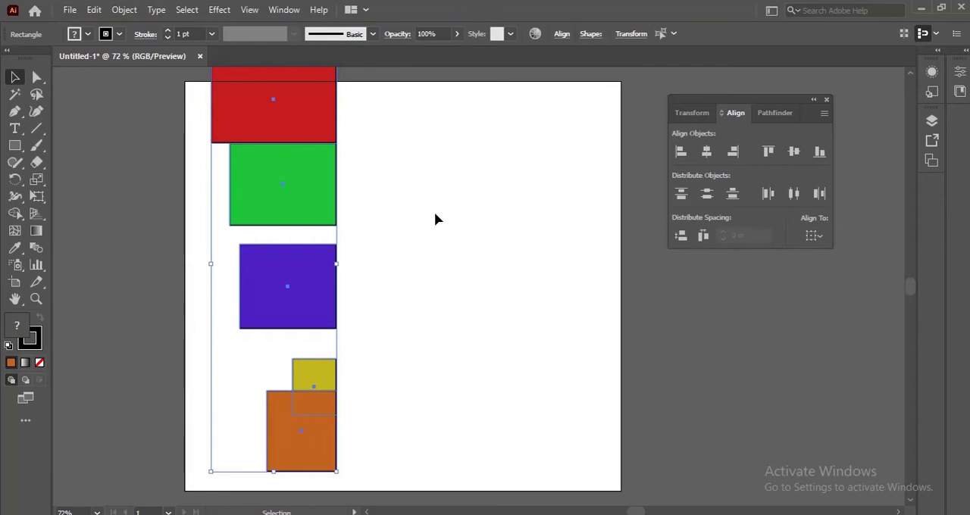
click(707, 154)
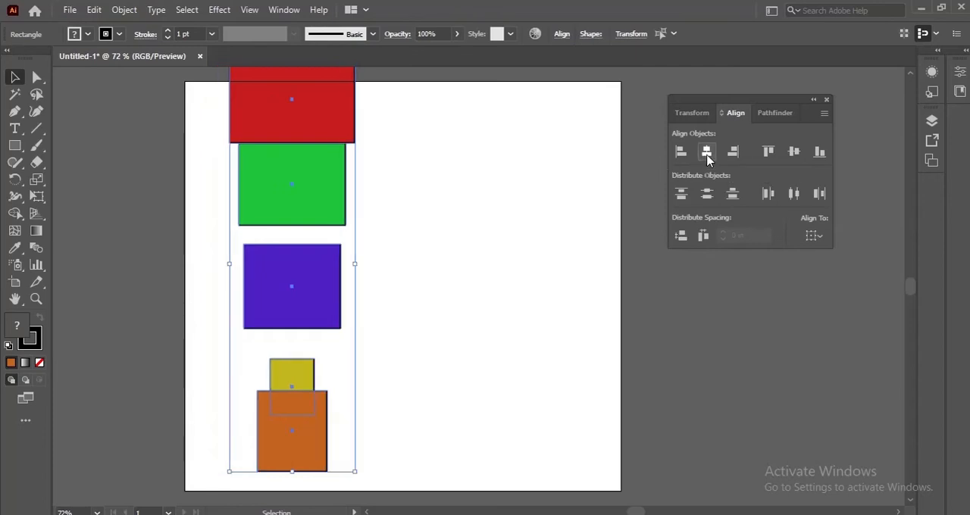
click(541, 216)
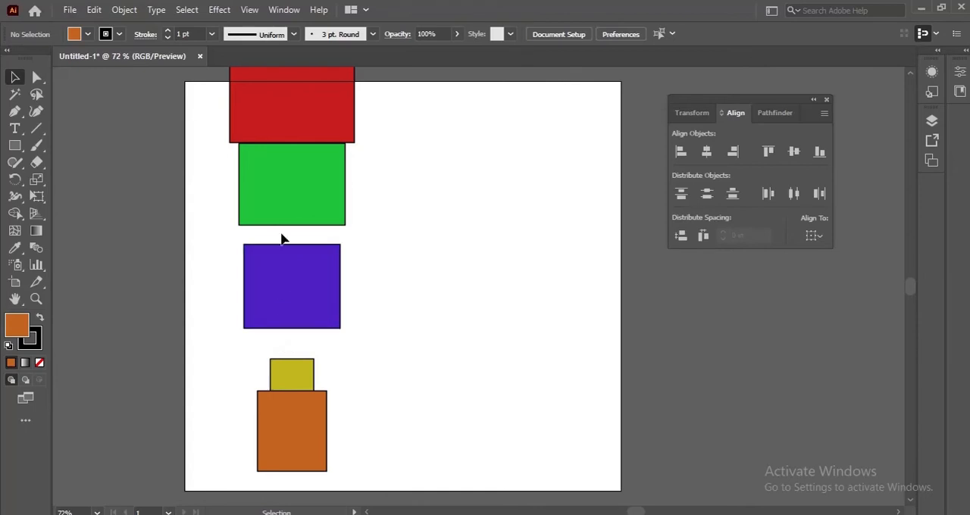
Select all five rectangles and distribute them vertically by top edges, bottom edges and finally centres
drag(206, 84, 323, 448)
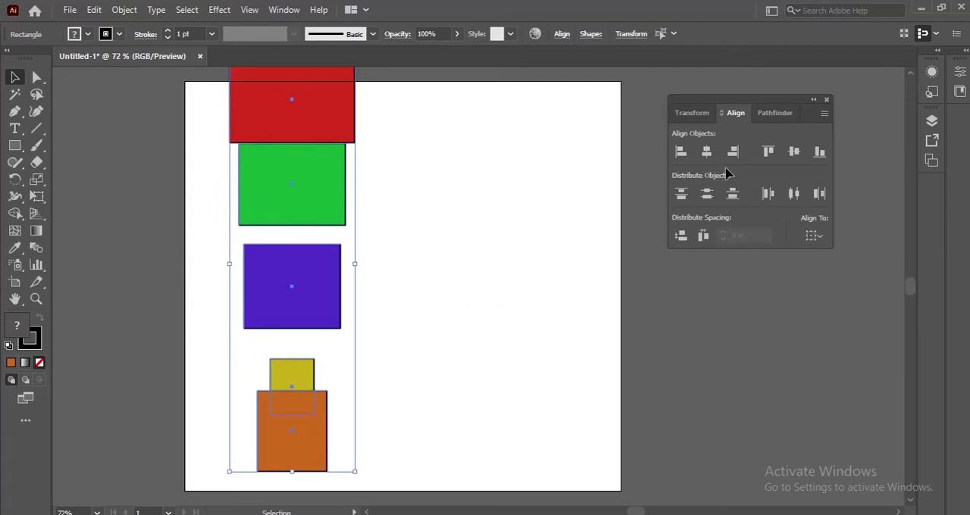
click(680, 196)
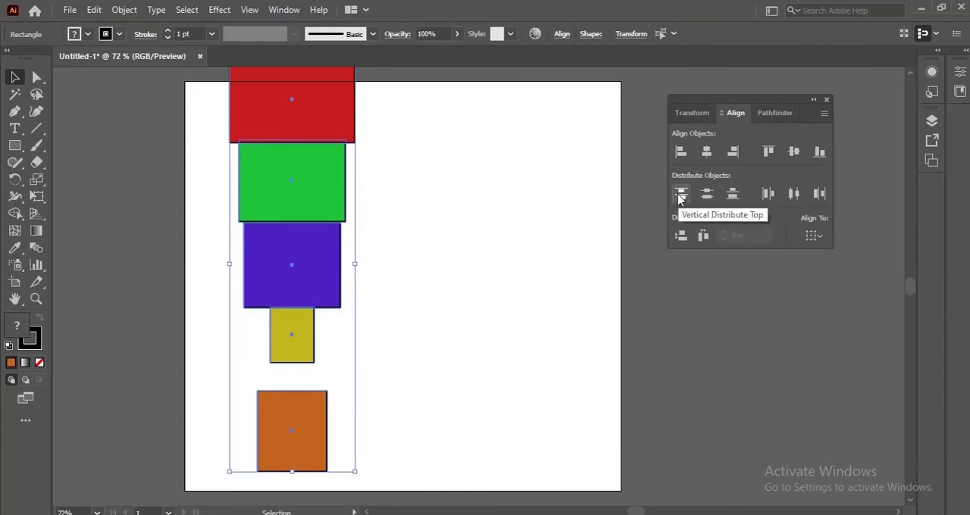
click(733, 196)
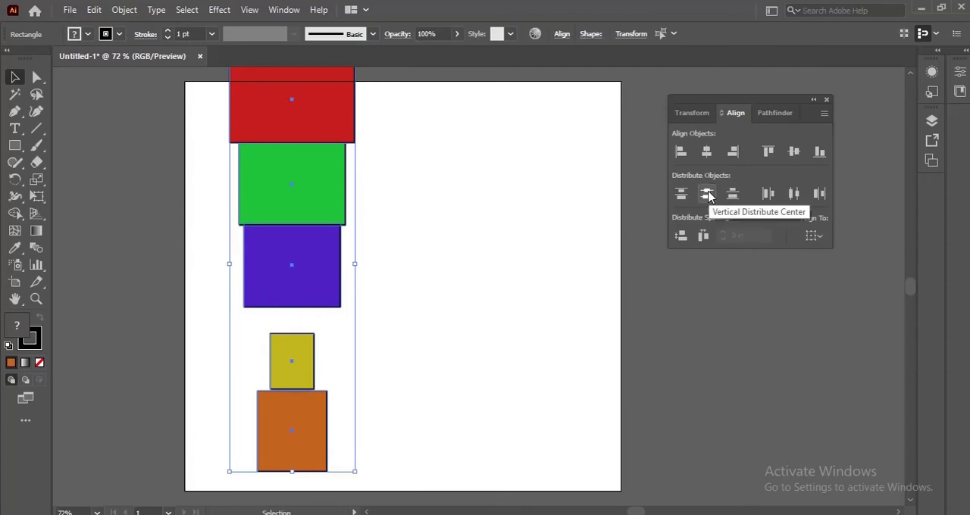
click(707, 195)
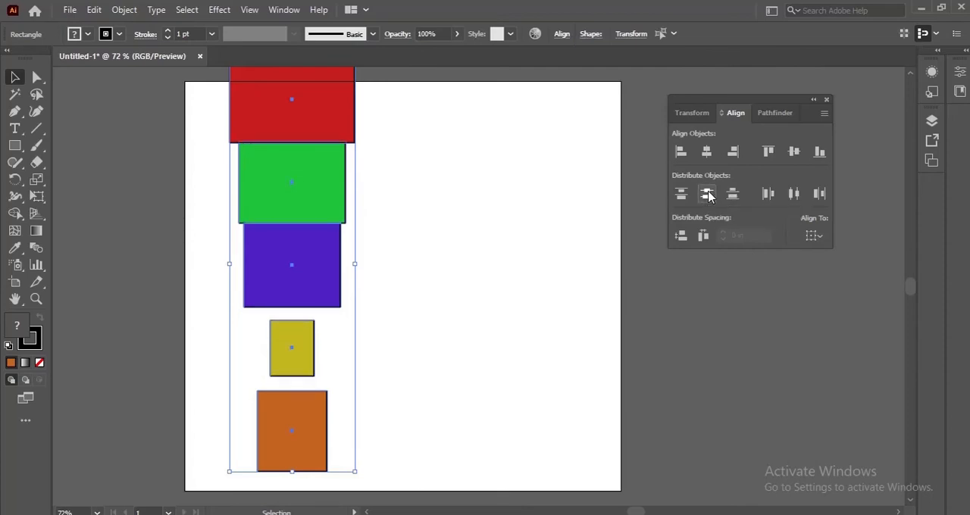
Distribute the five rectangles horizontally by left edges, right edges and finally centres, and equalize the vertical spacing between them
click(770, 197)
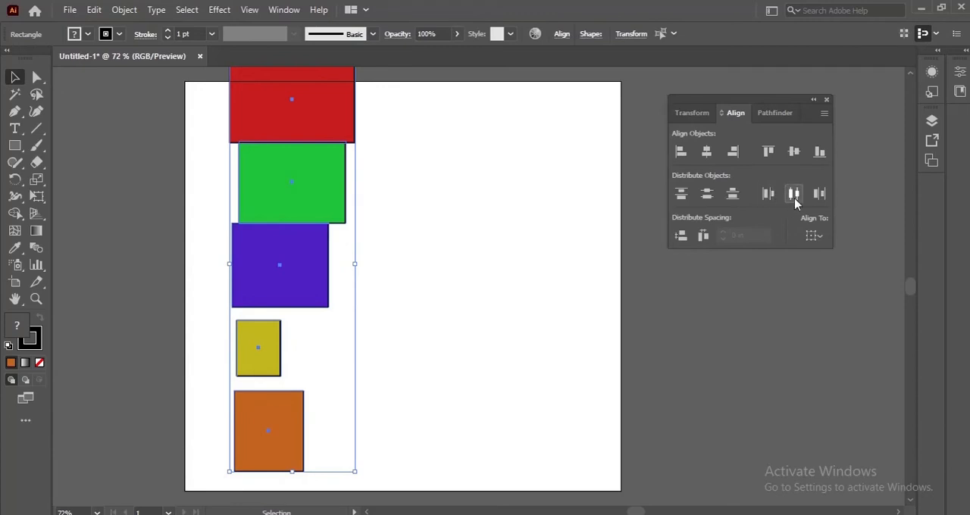
click(819, 194)
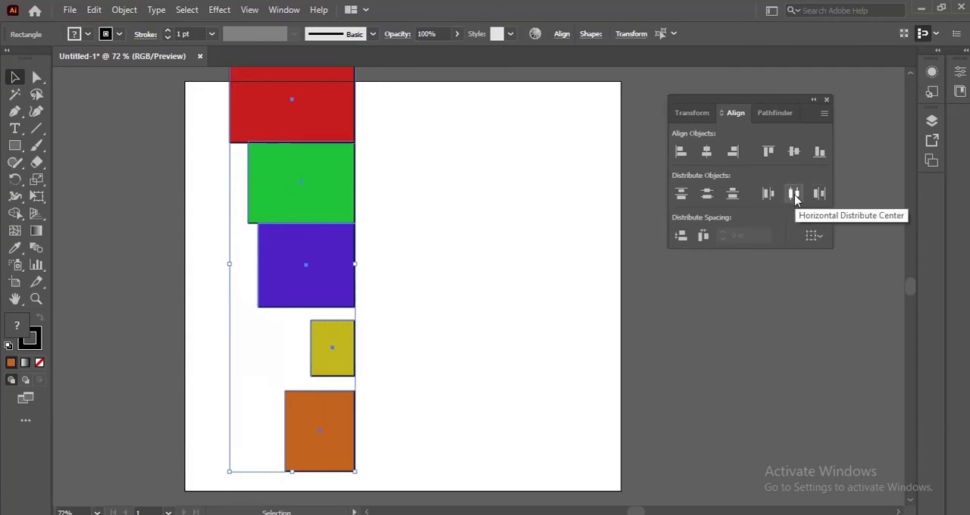
click(794, 195)
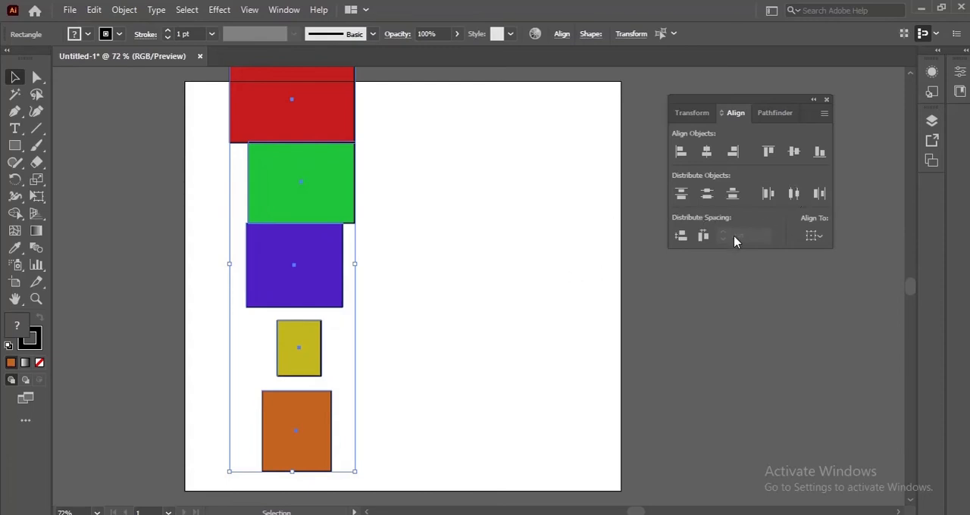
click(681, 238)
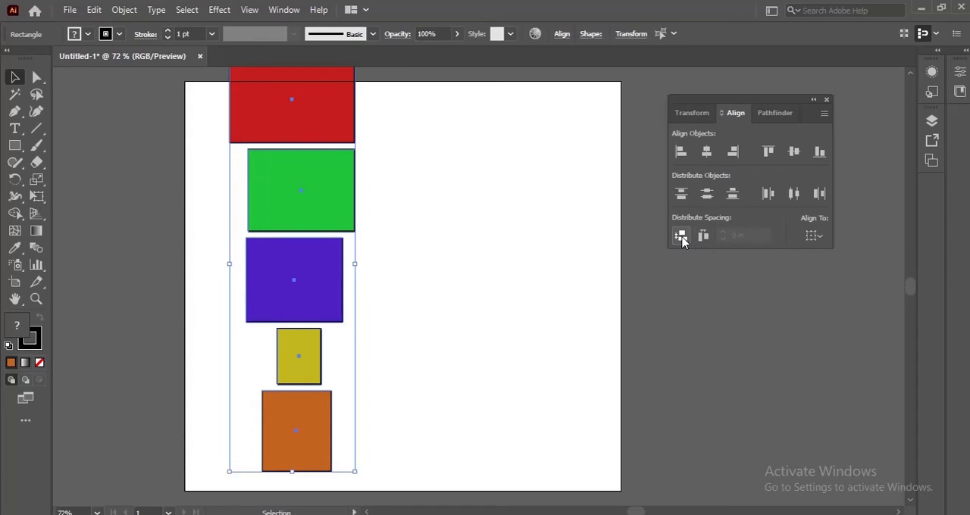
Equalize the horizontal spacing between the five rectangles, reselect them all and move the group slightly on the artboard
click(703, 237)
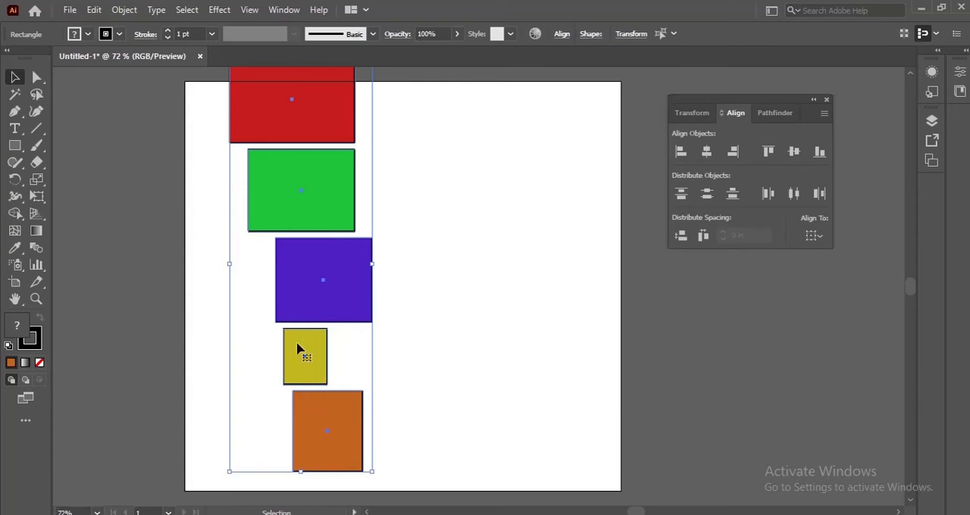
click(197, 114)
drag(197, 99, 358, 468)
drag(331, 357, 324, 327)
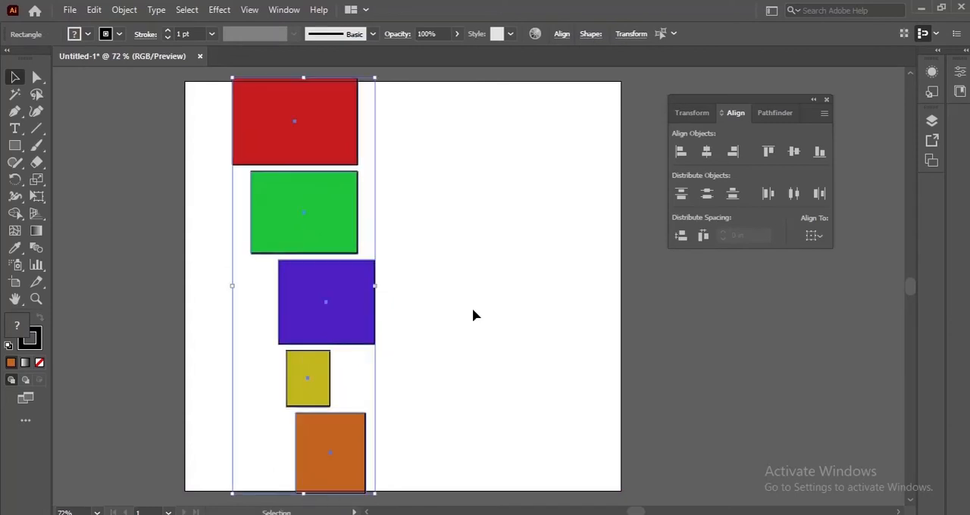
Shift the red, green, purple and yellow rectangles upwards individually so that the gaps in the column are uneven
click(472, 310)
drag(277, 144, 272, 111)
drag(291, 217, 286, 200)
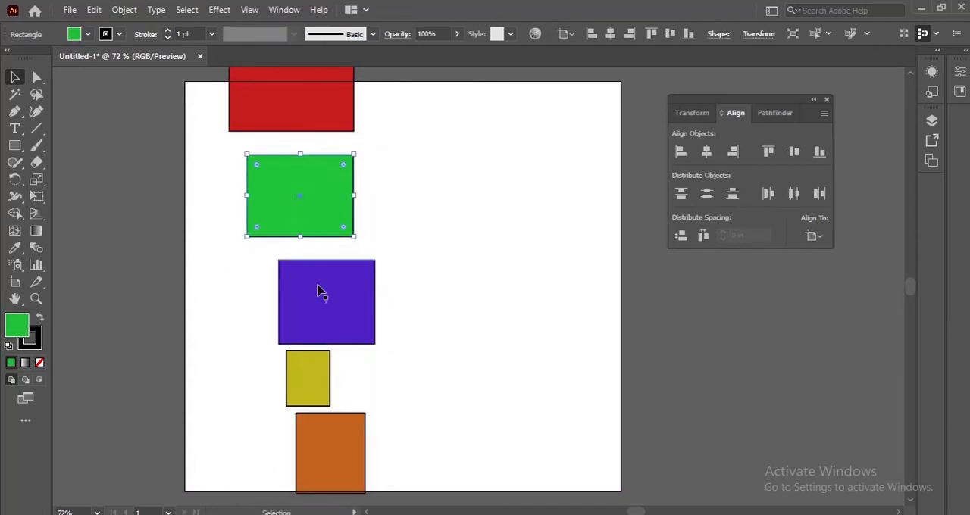
drag(321, 292, 320, 279)
drag(313, 369, 310, 349)
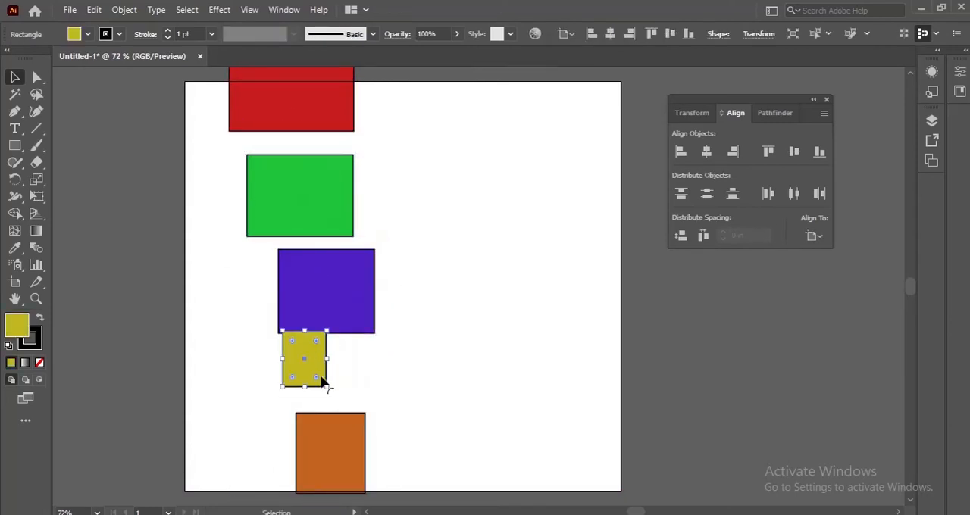
Select all five rectangles and equalize first the vertical and finally the horizontal spacing between them
drag(198, 82, 363, 471)
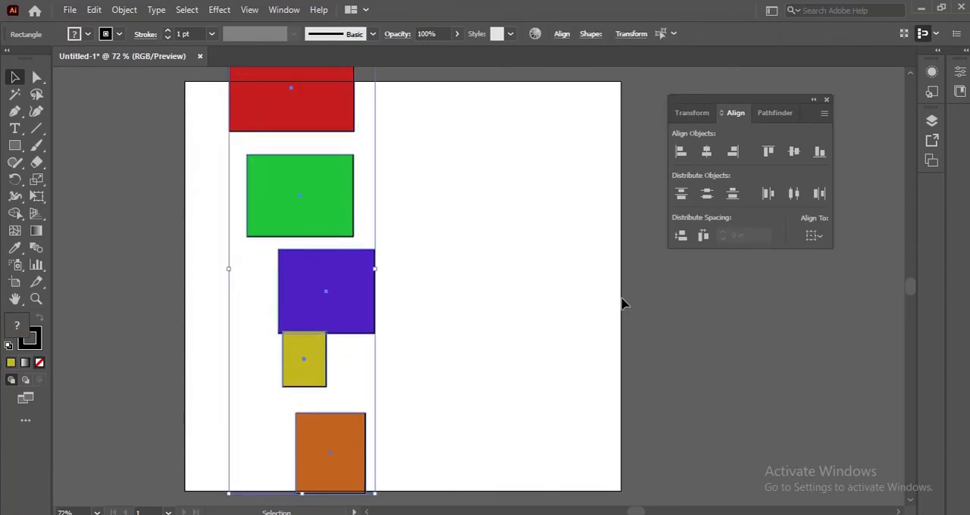
click(680, 237)
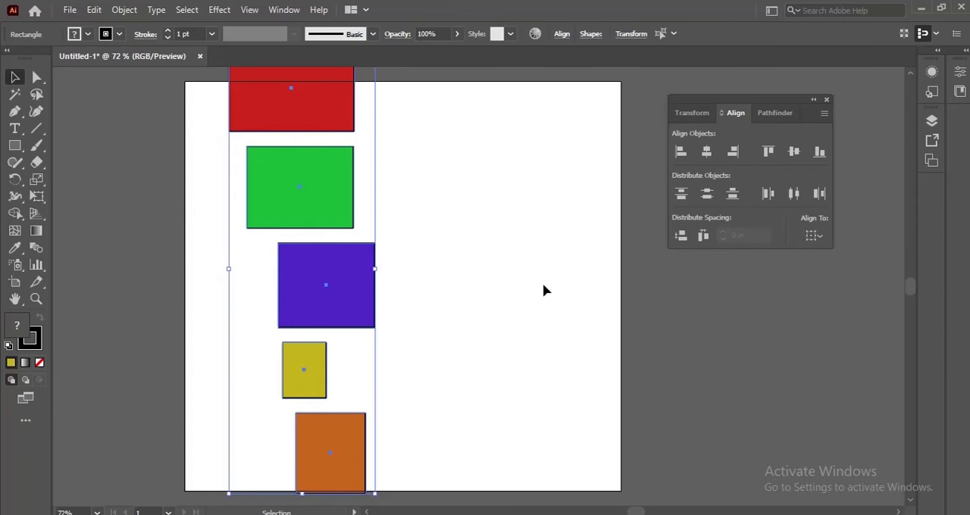
click(704, 238)
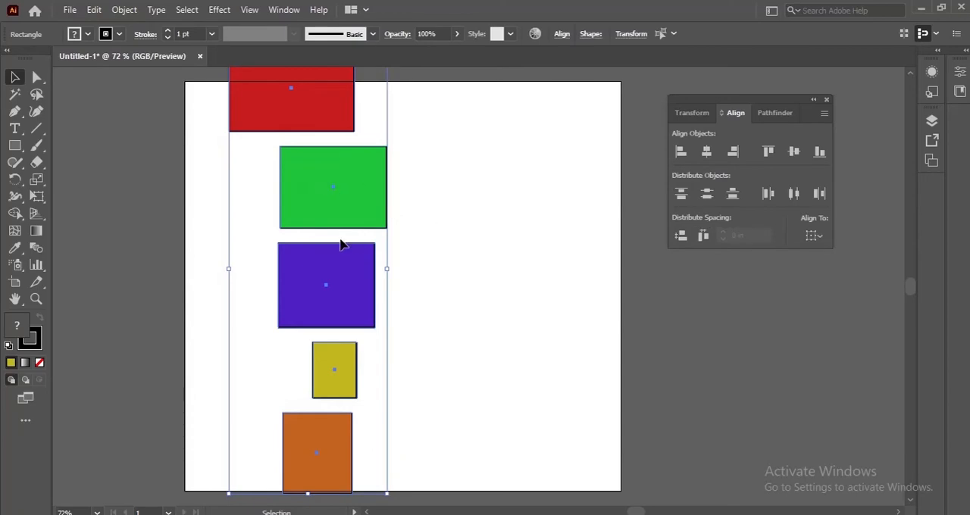
Rotate the column of five rectangles 90 degrees clockwise into a row and place it around the artboard's middle
drag(325, 79, 417, 156)
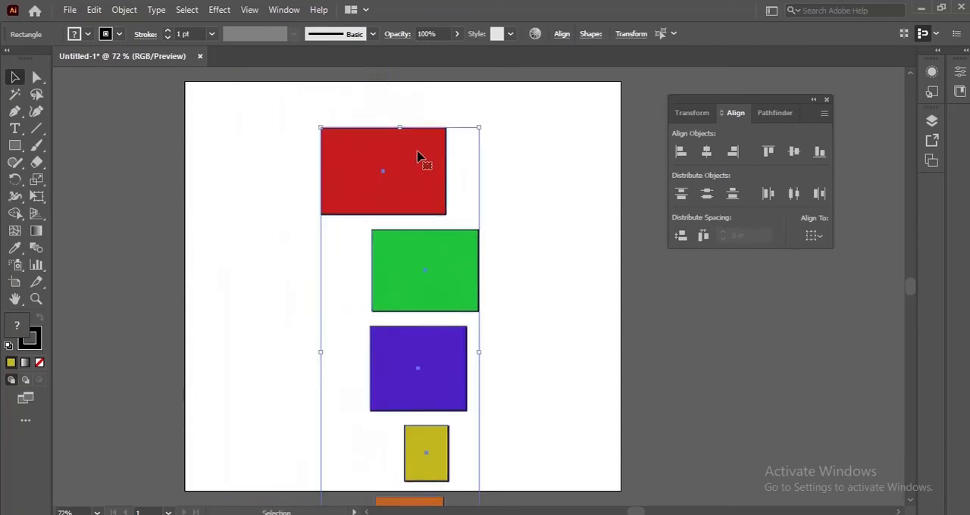
drag(487, 123, 628, 430)
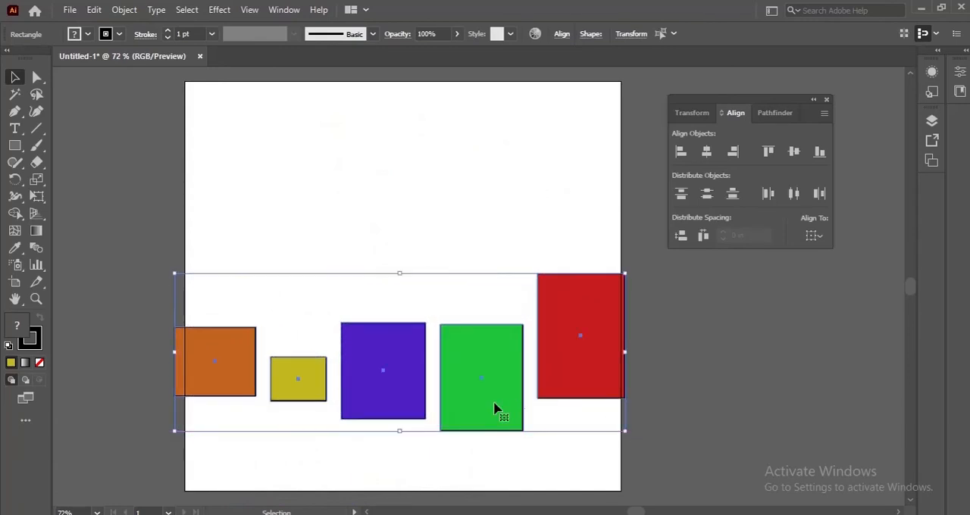
drag(493, 401, 489, 319)
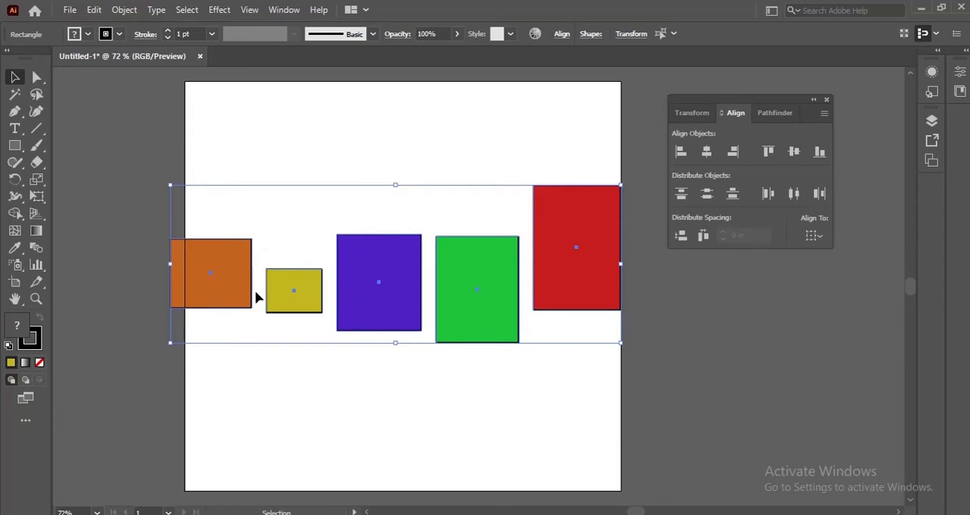
Offset the red and green rectangles, equalize the horizontal spacing between all five and move the row slightly up and right
click(561, 145)
drag(598, 240, 588, 200)
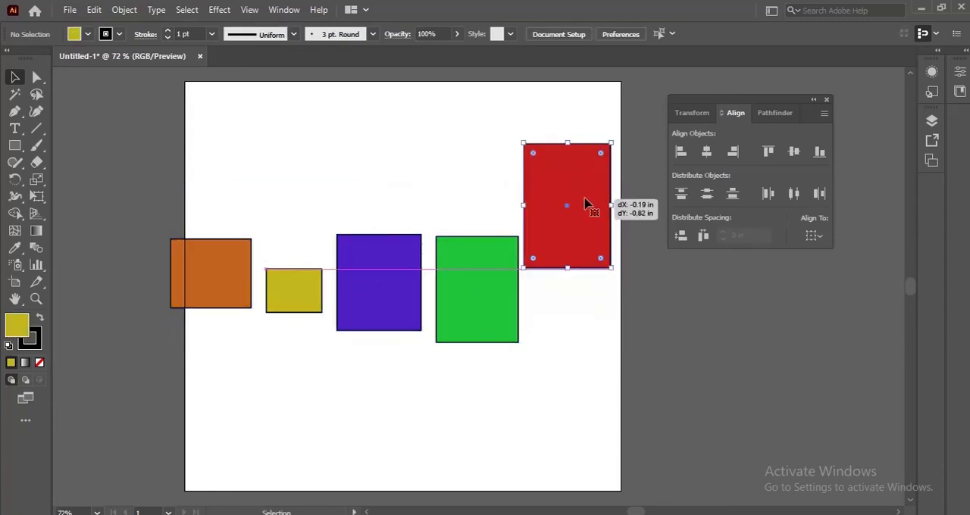
drag(492, 278, 459, 278)
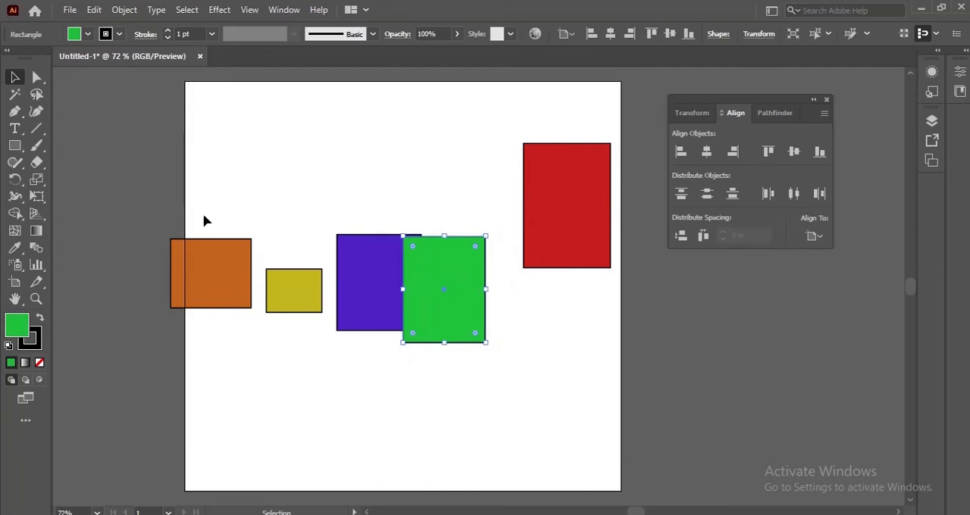
drag(202, 213, 606, 329)
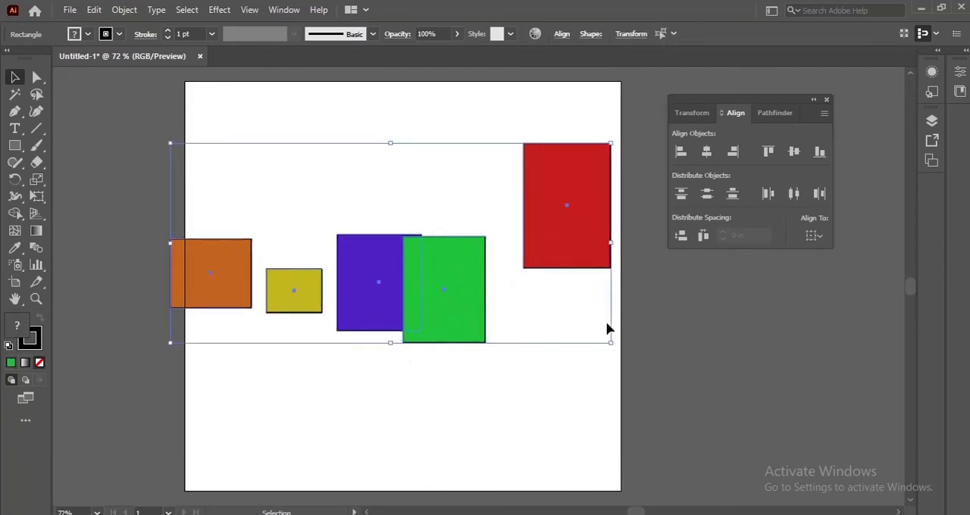
click(703, 236)
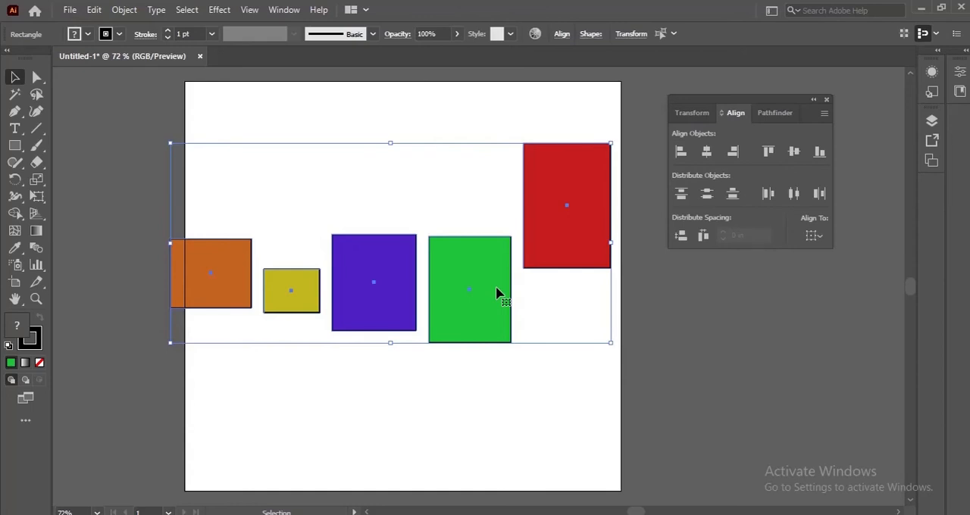
drag(496, 293, 515, 282)
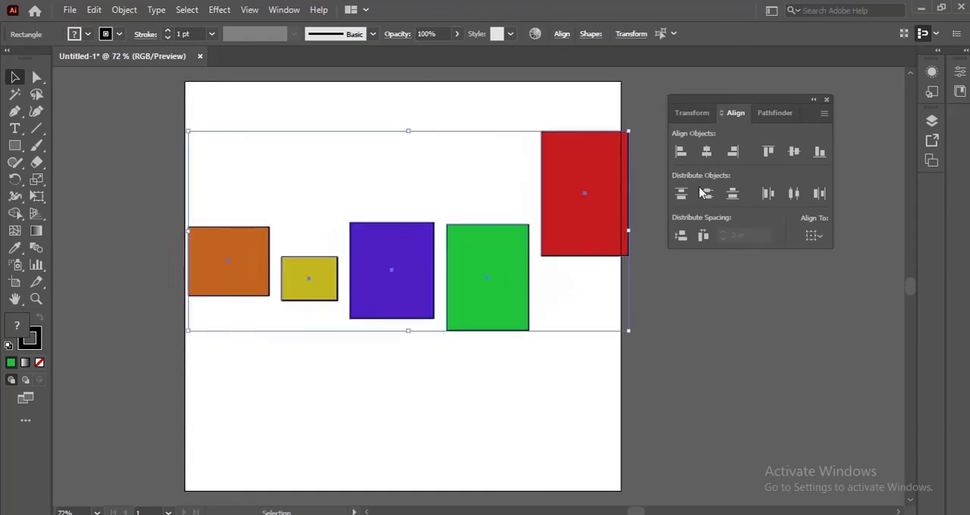
Set the five selected rectangles to align to a key object, and deselect them
click(813, 235)
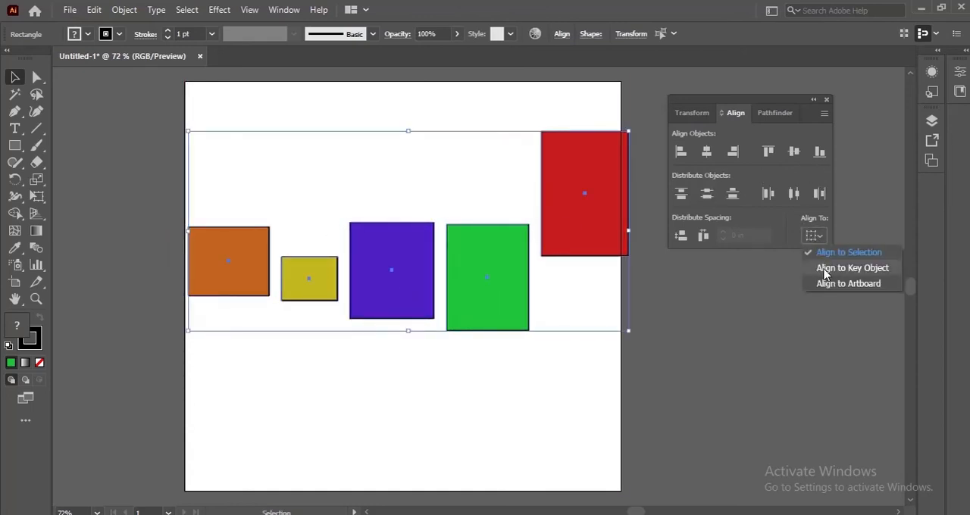
click(825, 269)
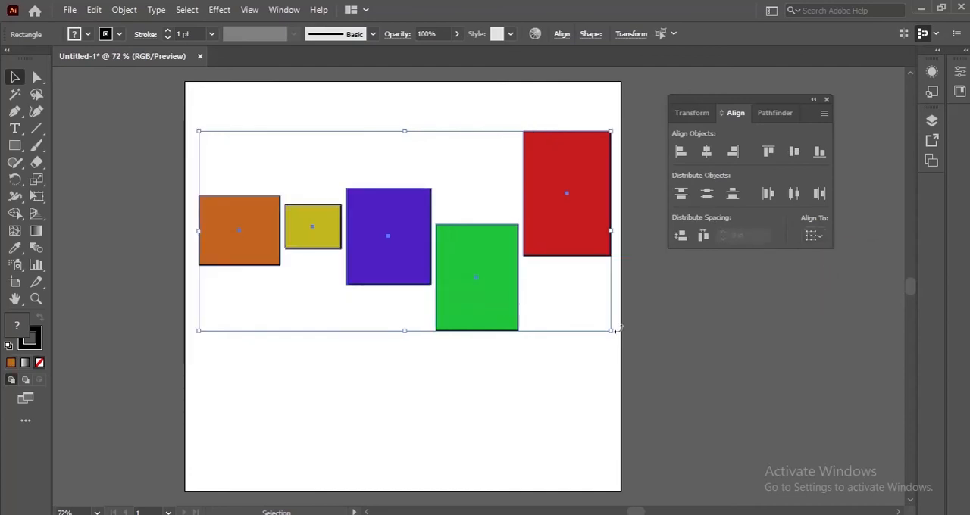
click(587, 429)
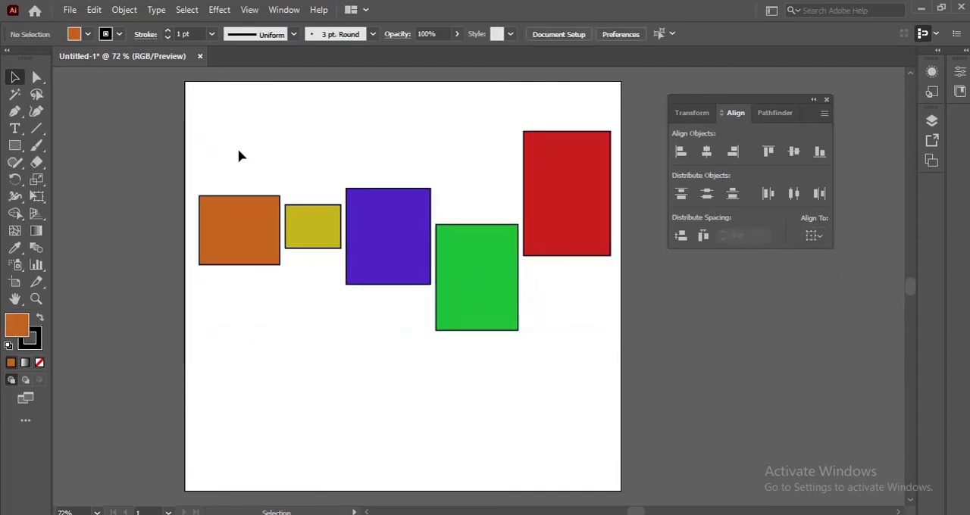
Scatter the rectangles by moving purple and red downwards and yellow and green upwards on the artboard
drag(238, 153, 580, 331)
click(374, 181)
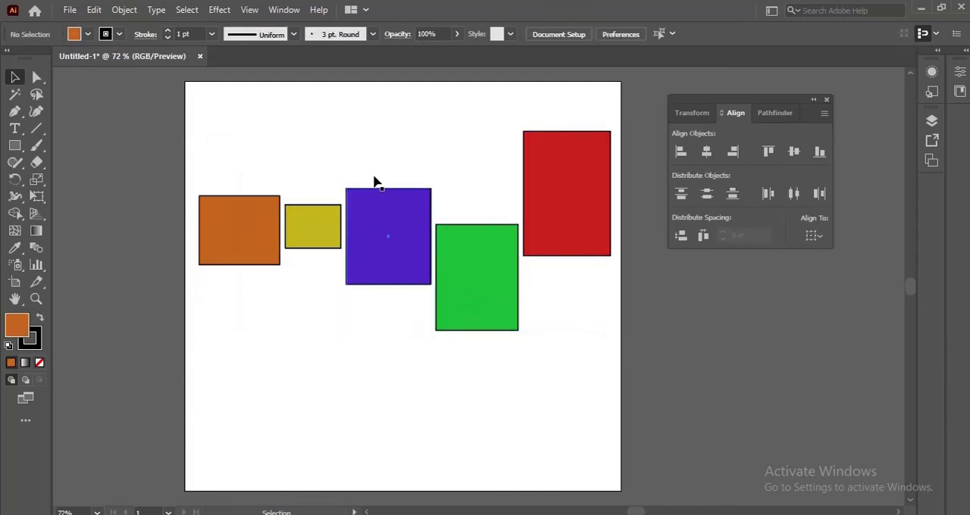
drag(397, 250, 354, 349)
drag(321, 247, 336, 200)
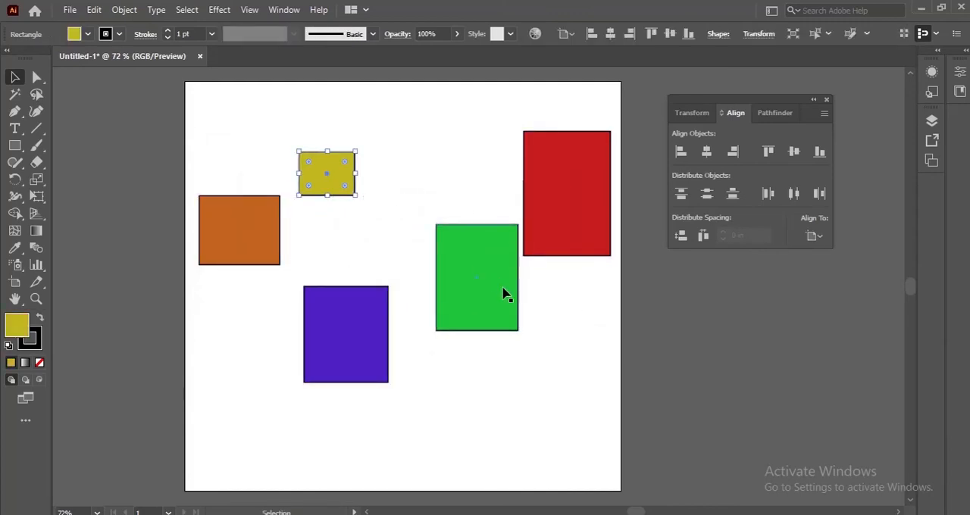
drag(507, 295, 489, 169)
drag(586, 225, 566, 313)
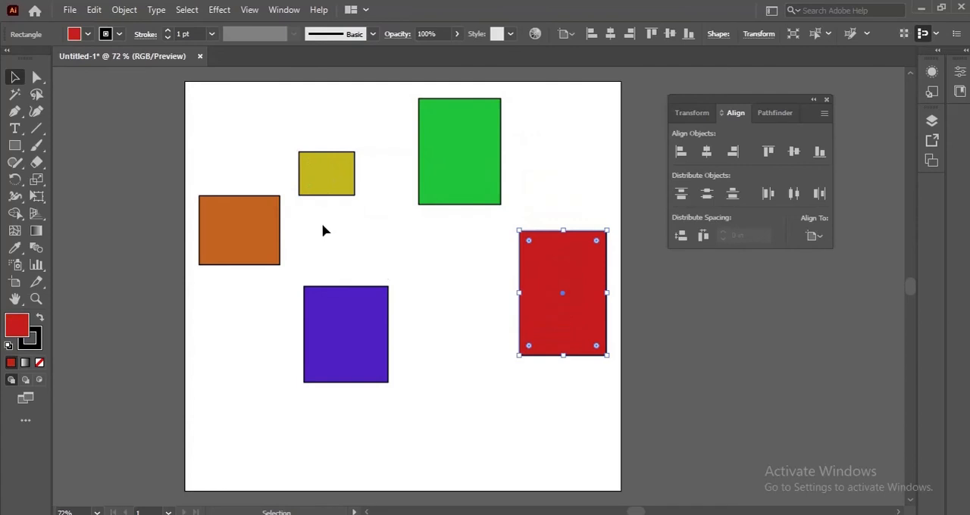
Select all five rectangles, make the orange one the key object and align the others to its left and top edges
drag(233, 126, 569, 351)
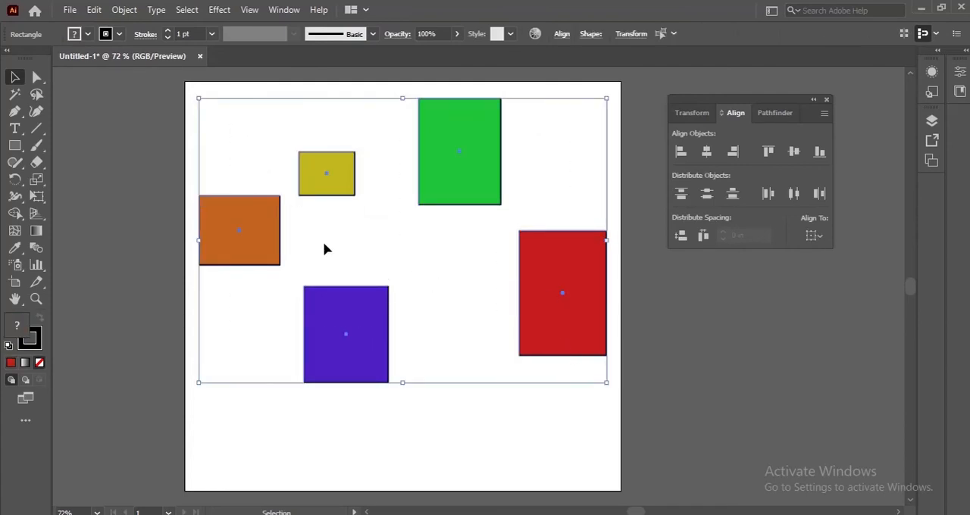
click(263, 240)
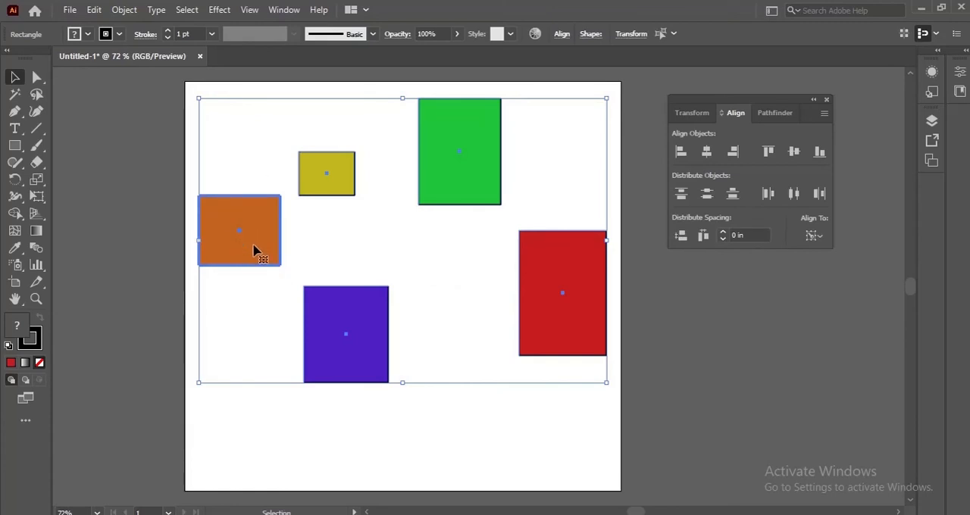
click(681, 152)
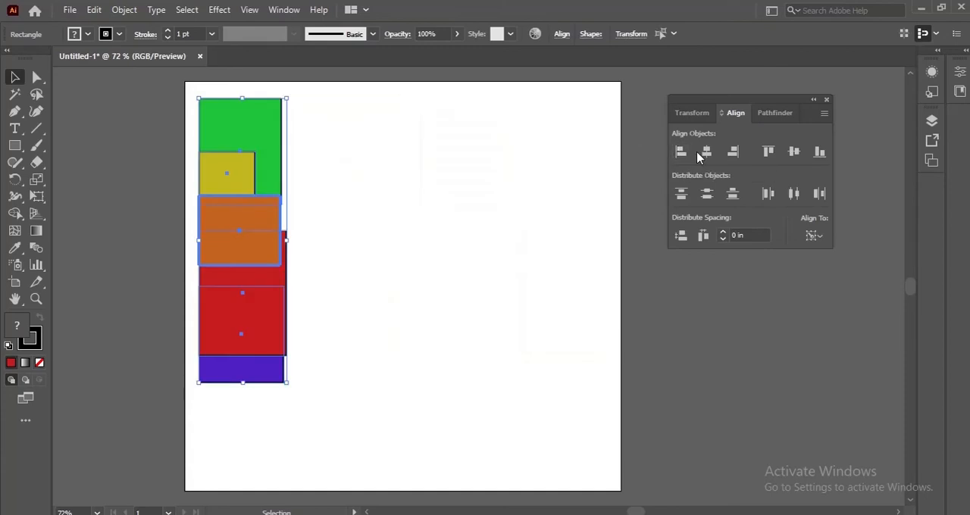
click(767, 152)
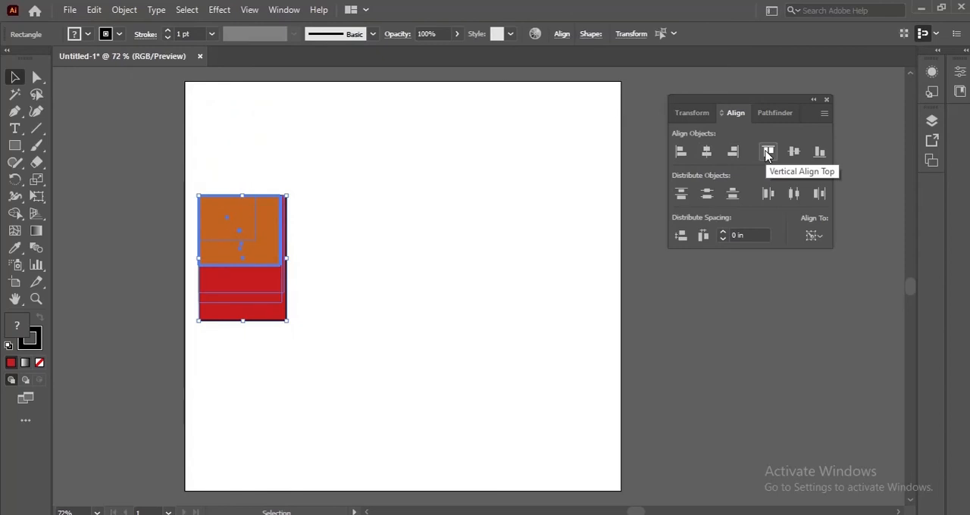
Select all five stacked rectangles and delete them from the artboard
click(522, 271)
drag(197, 166, 362, 368)
drag(227, 271, 351, 294)
key(Delete)
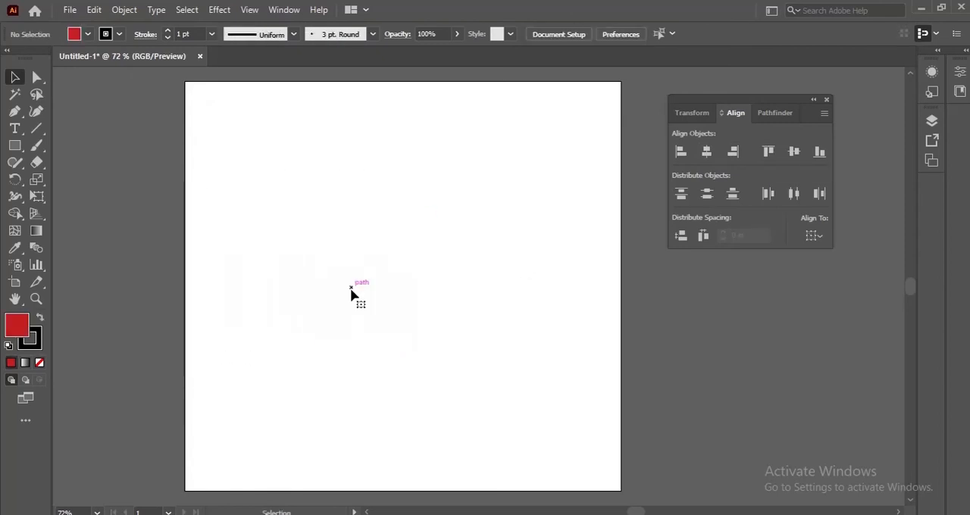
Draw a large red rectangle near the artboard's centre and a smaller one near its upper-left corner
click(15, 146)
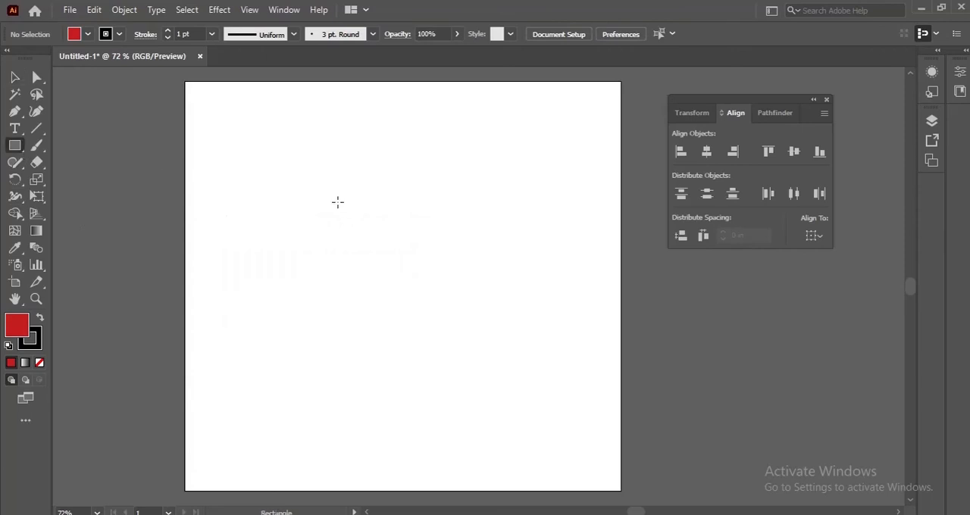
drag(338, 203, 504, 362)
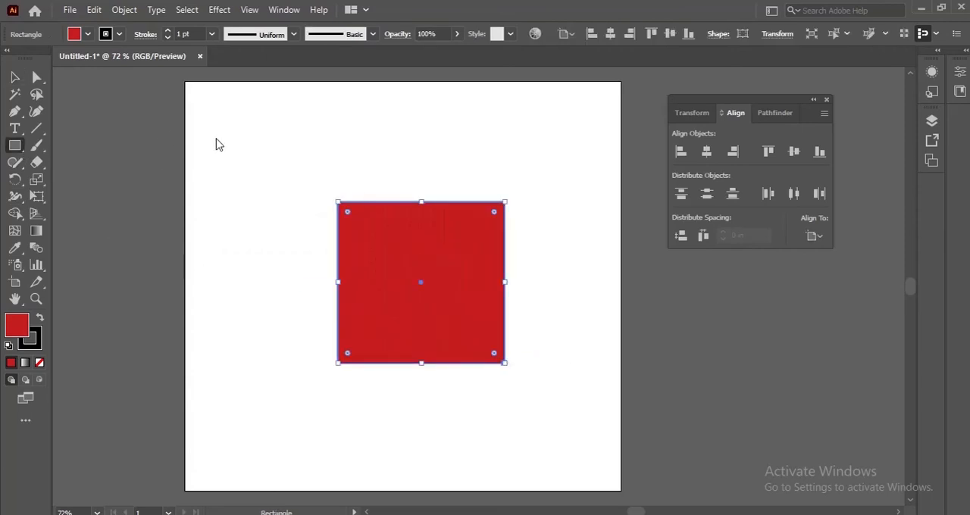
drag(221, 129, 300, 219)
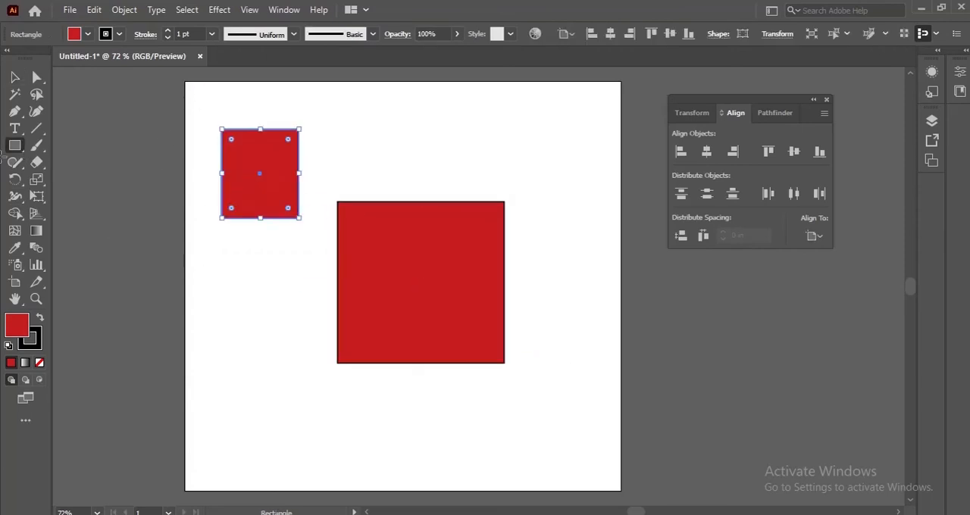
Fill the smaller rectangle with the yellow colour #C4AC20
double_click(15, 326)
click(476, 266)
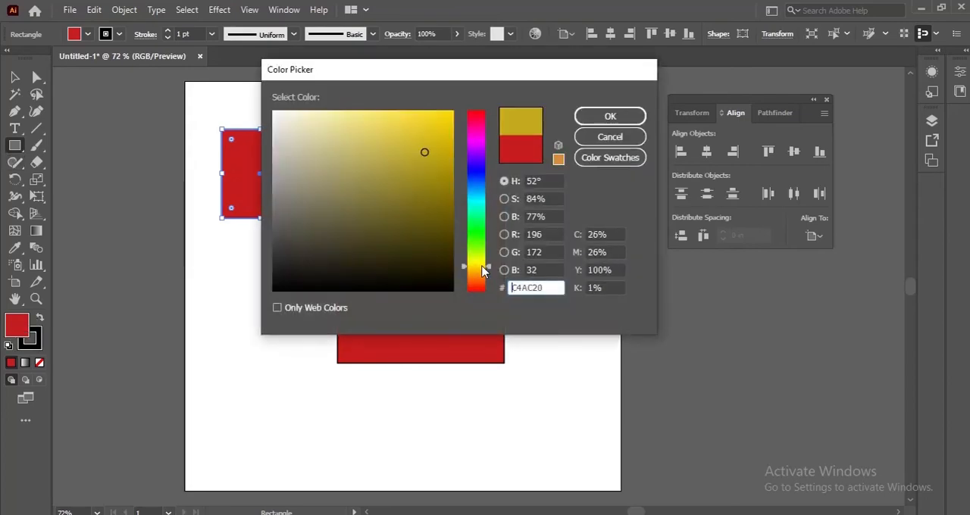
click(610, 116)
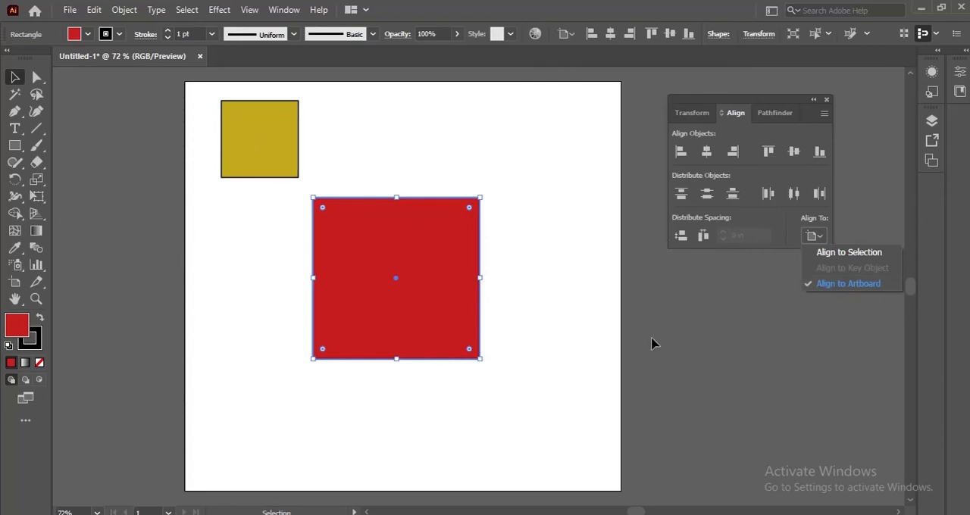
Centre the large red rectangle horizontally and vertically relative to the artboard
click(775, 369)
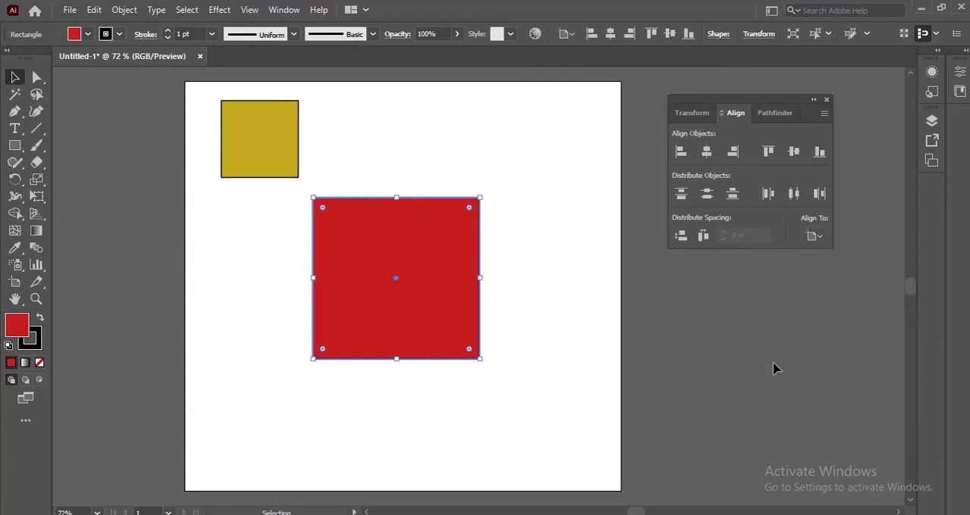
click(813, 238)
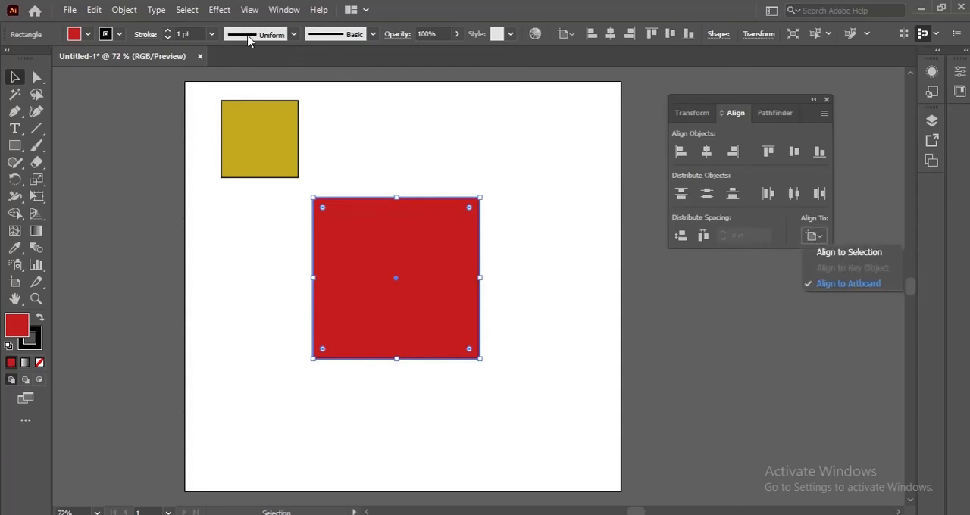
click(707, 152)
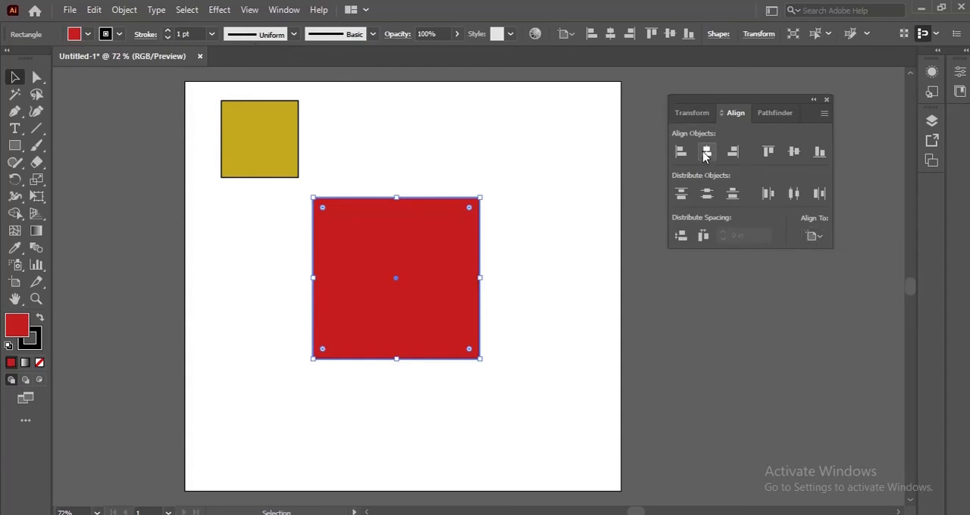
click(794, 151)
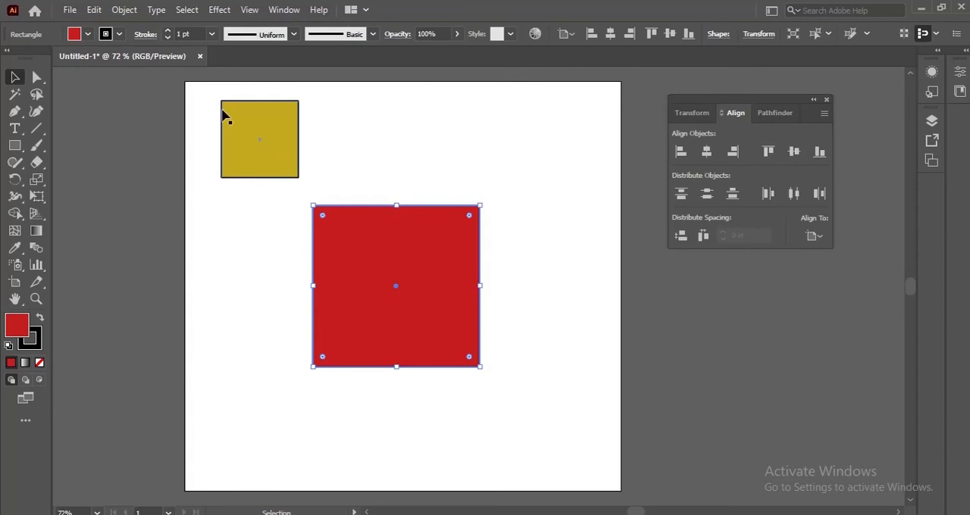
Align the horizontal centres of both rectangles to the selection, then centre both horizontally and vertically relative to the artboard
drag(207, 108, 351, 235)
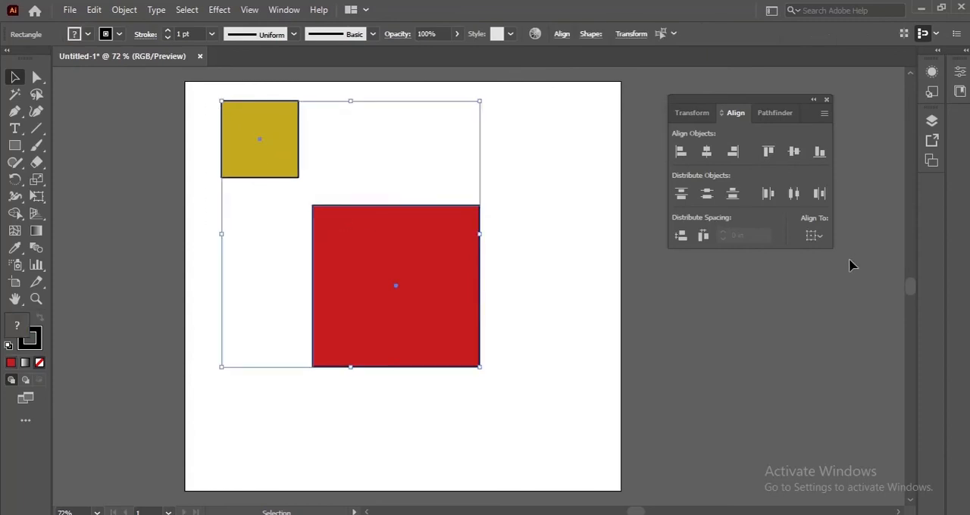
click(707, 152)
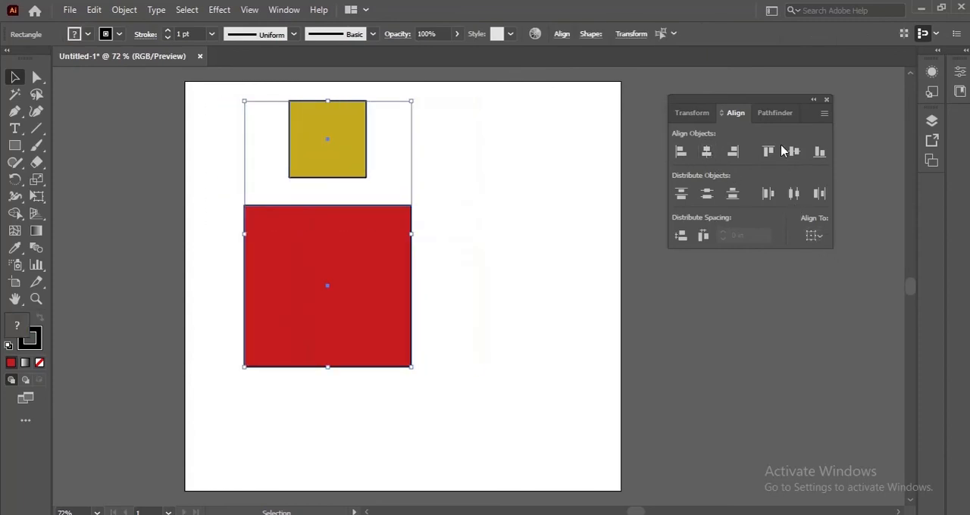
click(814, 236)
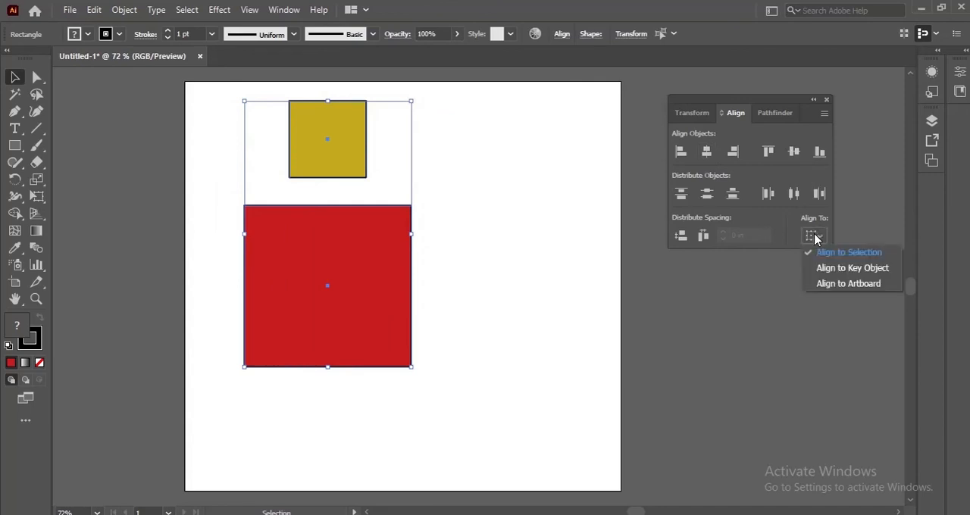
click(834, 285)
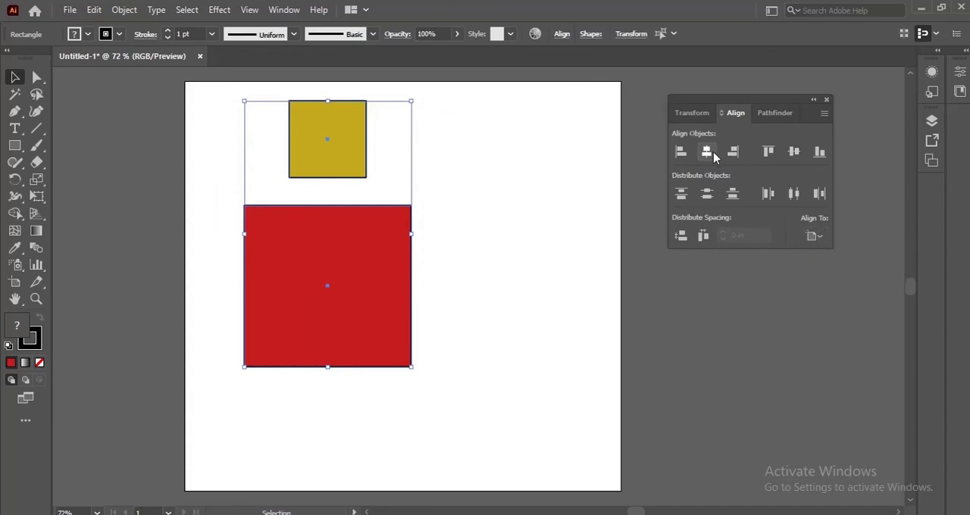
click(706, 152)
click(793, 157)
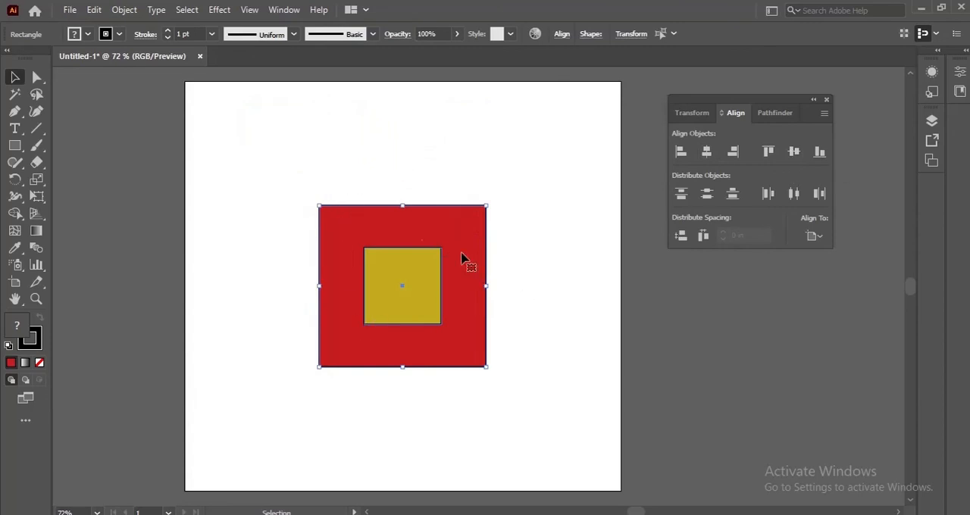
click(378, 183)
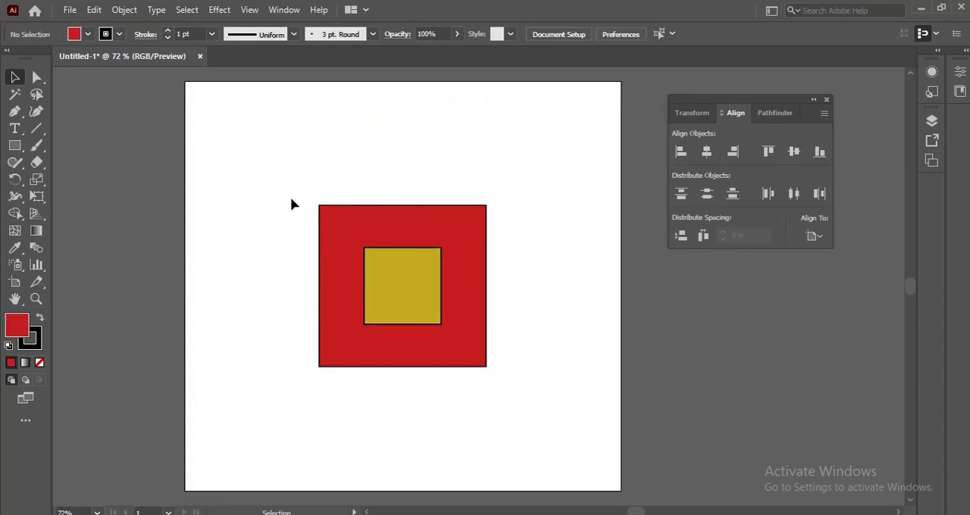
drag(289, 197, 498, 375)
click(291, 254)
drag(286, 191, 349, 266)
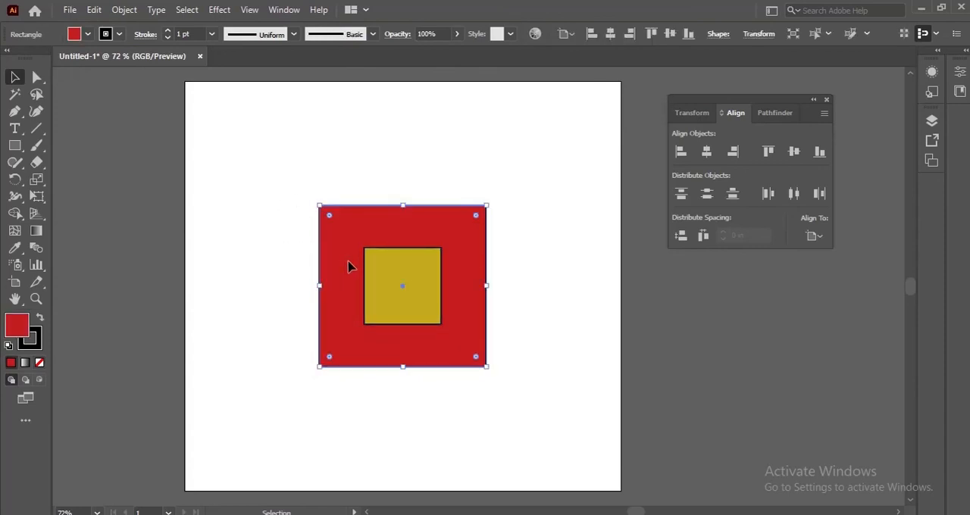
drag(272, 173, 482, 379)
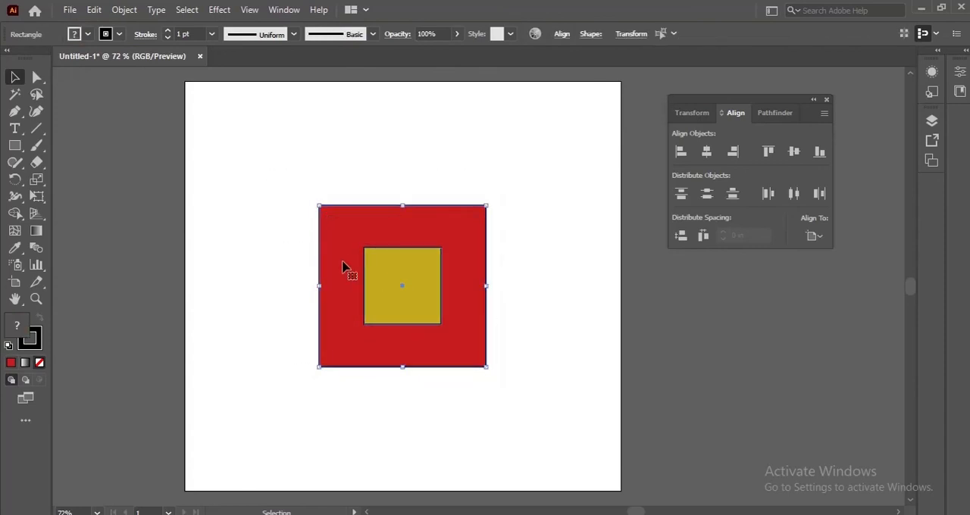
click(299, 214)
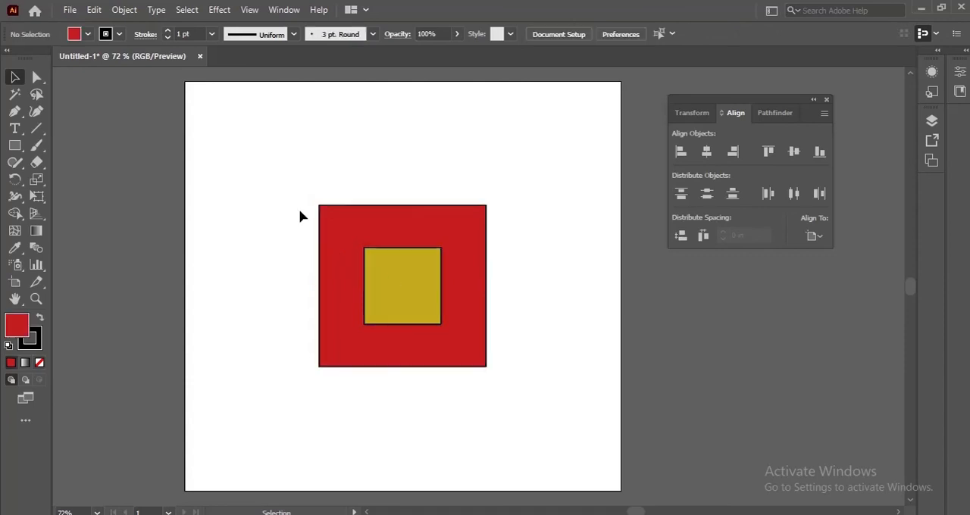
Move the yellow rectangle above the red one, select both and make the red rectangle the key object
drag(403, 253, 436, 104)
drag(298, 207, 462, 363)
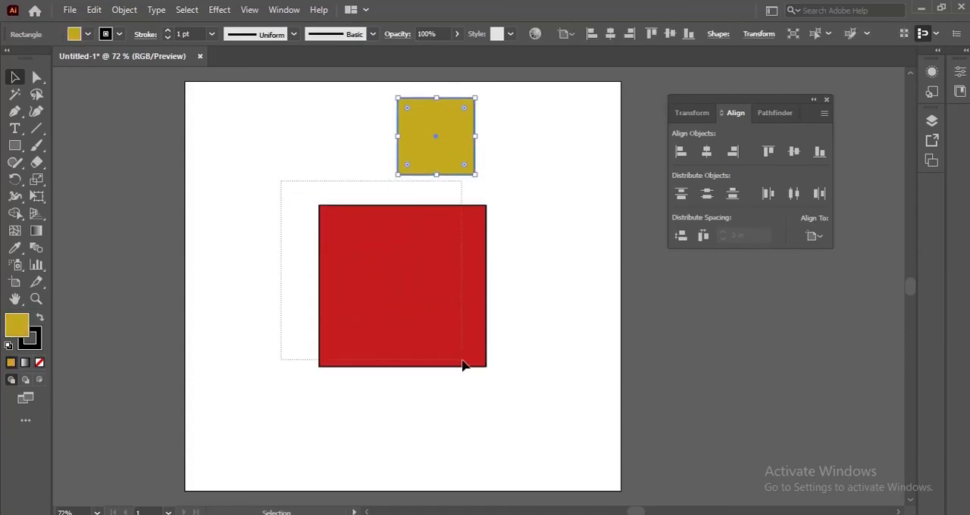
drag(249, 134, 523, 330)
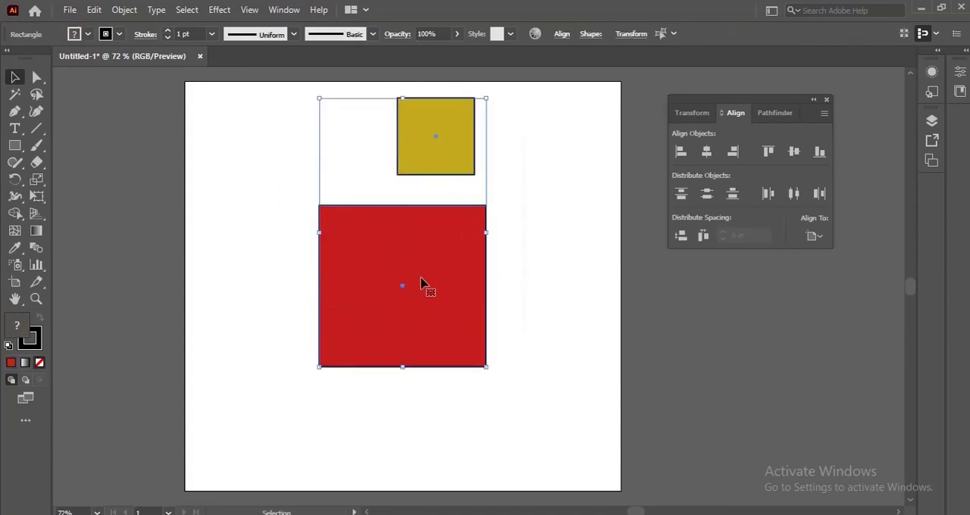
click(381, 278)
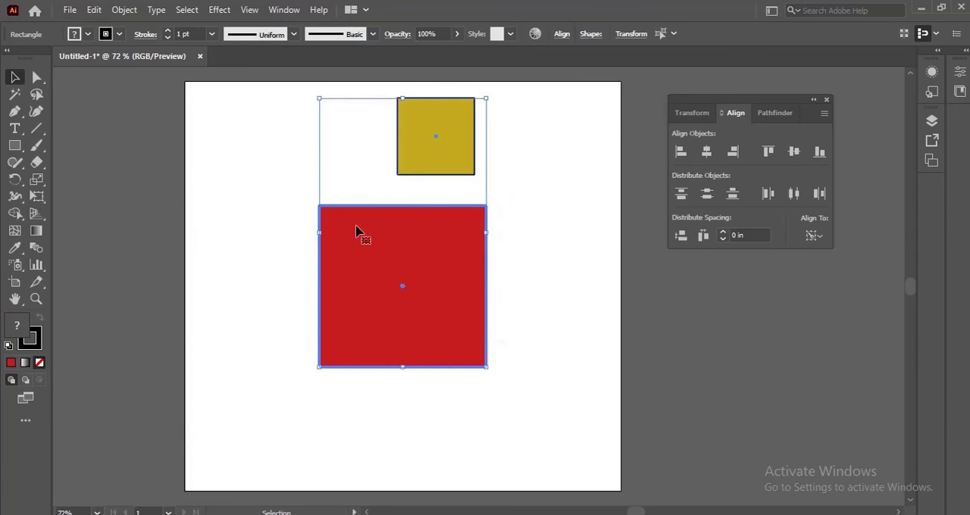
Align the yellow rectangle to the red key object's left edge, then centre it horizontally and vertically on that key object
click(685, 158)
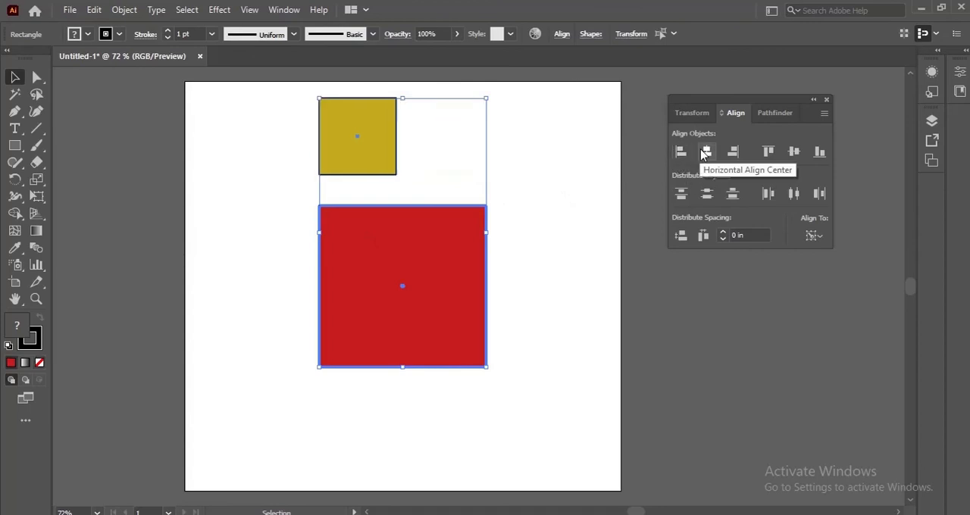
click(706, 152)
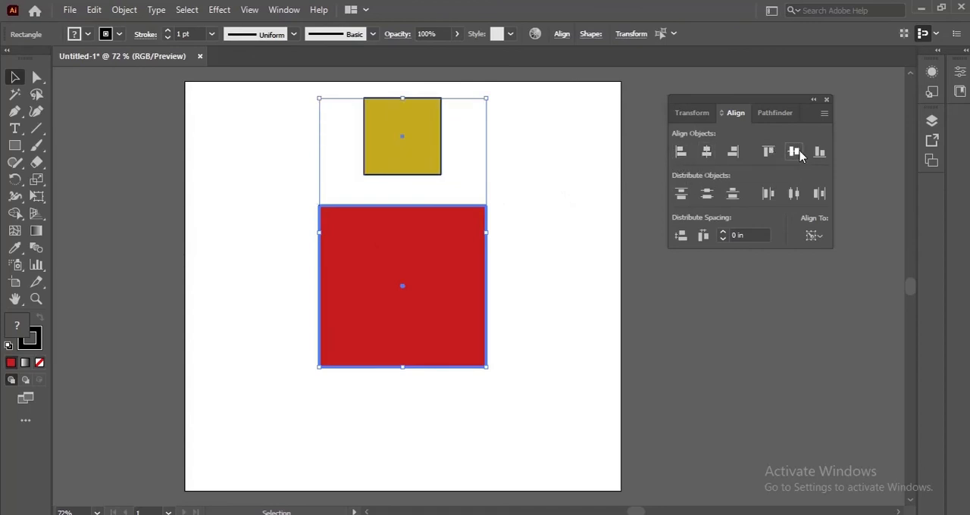
click(795, 152)
Align the yellow rectangle to the key object's left, top and bottom edges, its vertical centre, its right edge and finally its horizontal centre
click(680, 152)
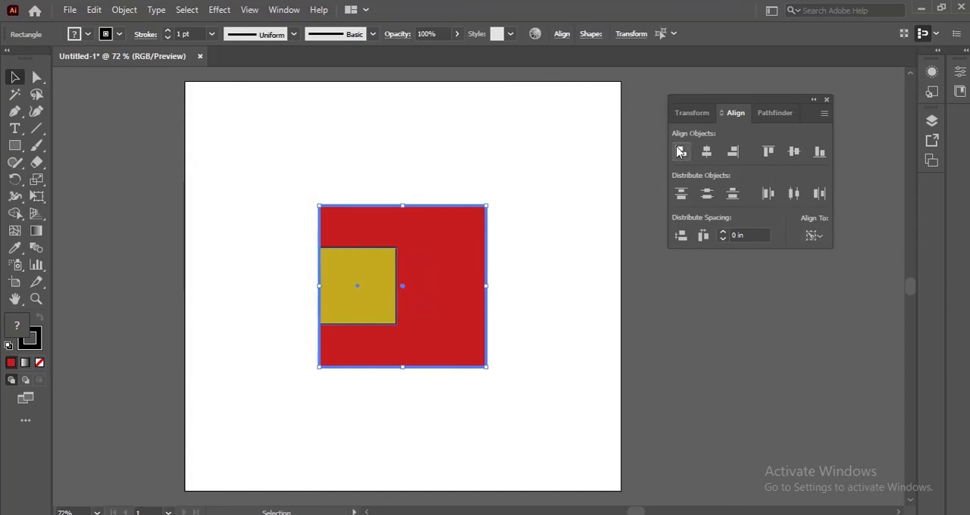
click(768, 152)
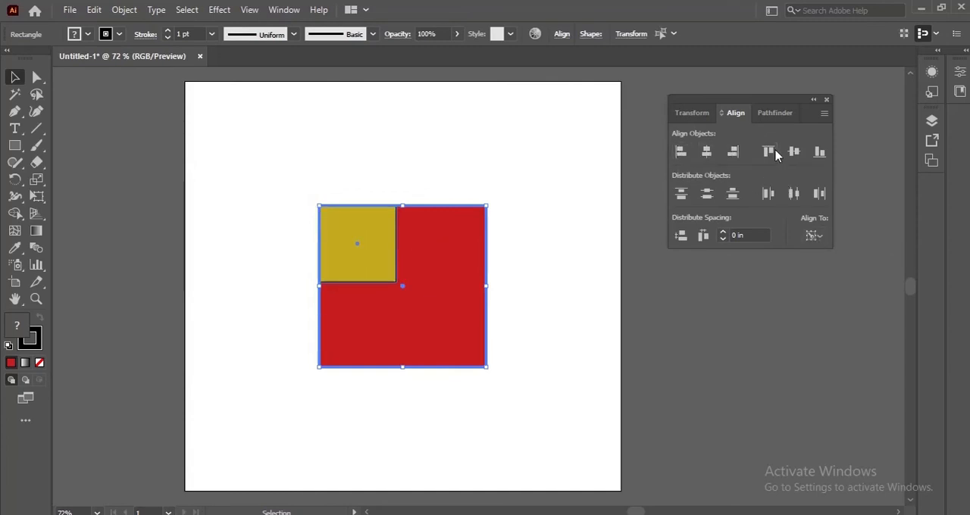
click(819, 151)
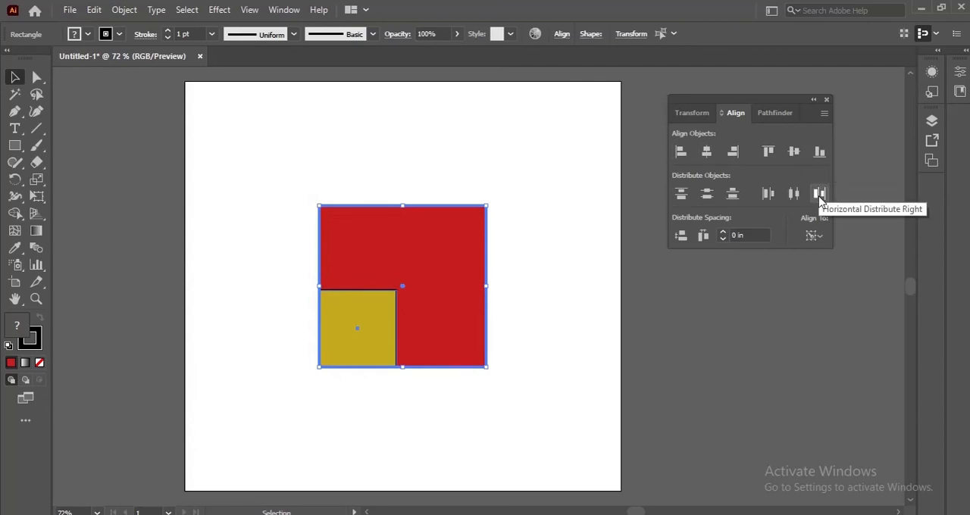
click(793, 151)
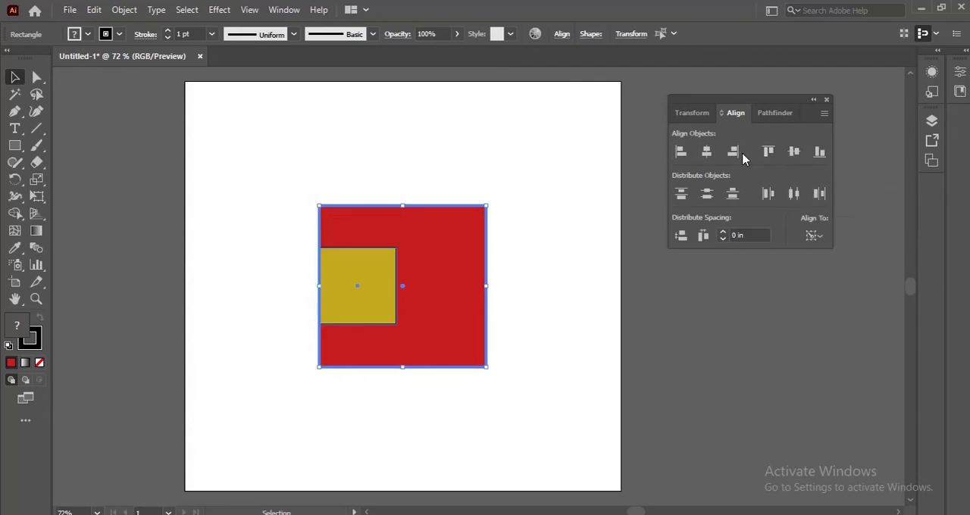
click(734, 153)
click(707, 152)
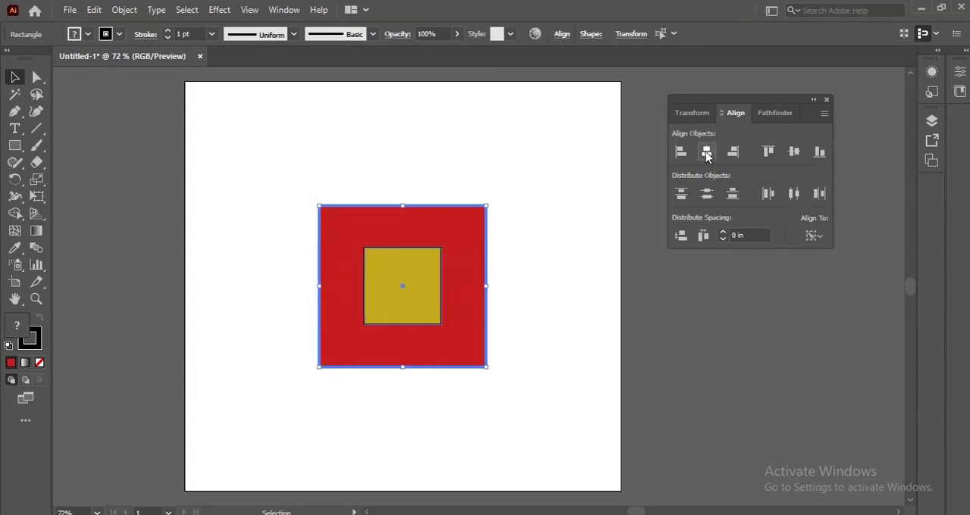
Align the yellow rectangle to the red key object's left and top edges, then centre it horizontally along the top edge
click(817, 237)
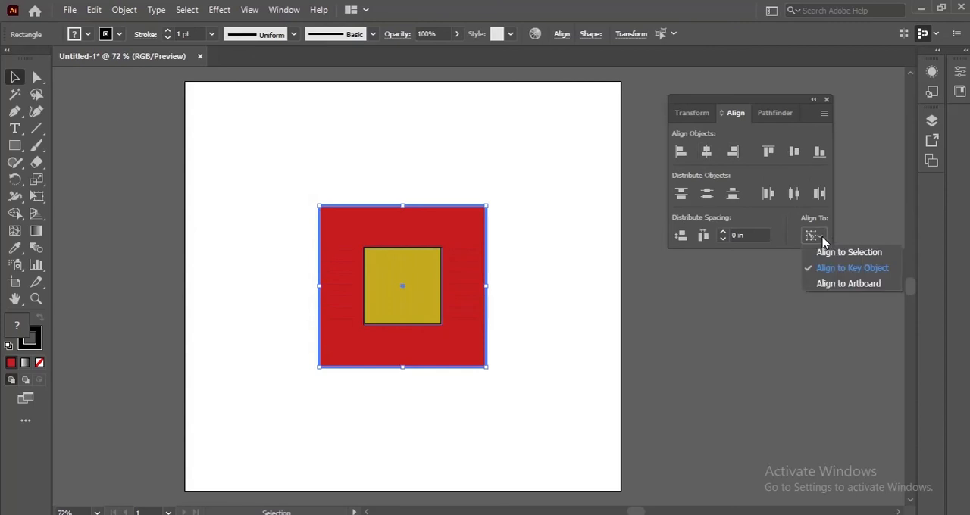
click(708, 152)
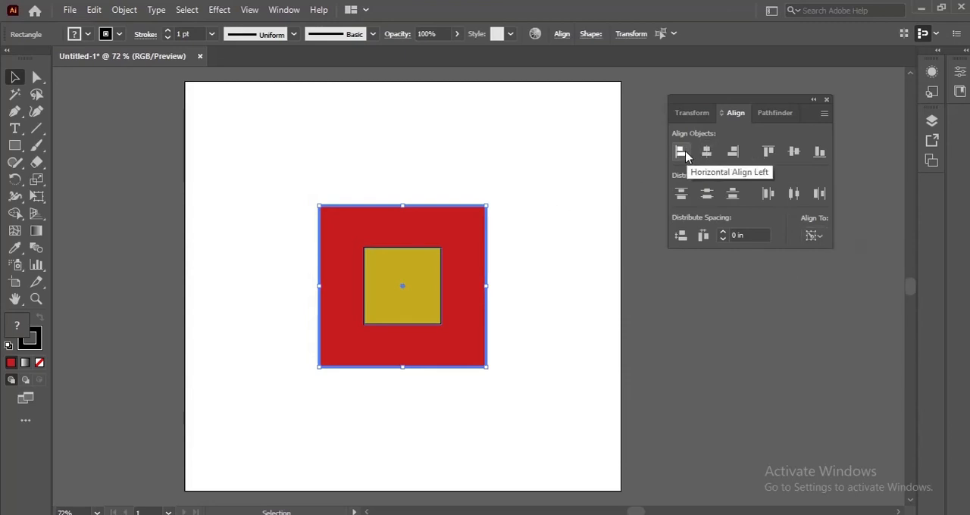
click(680, 151)
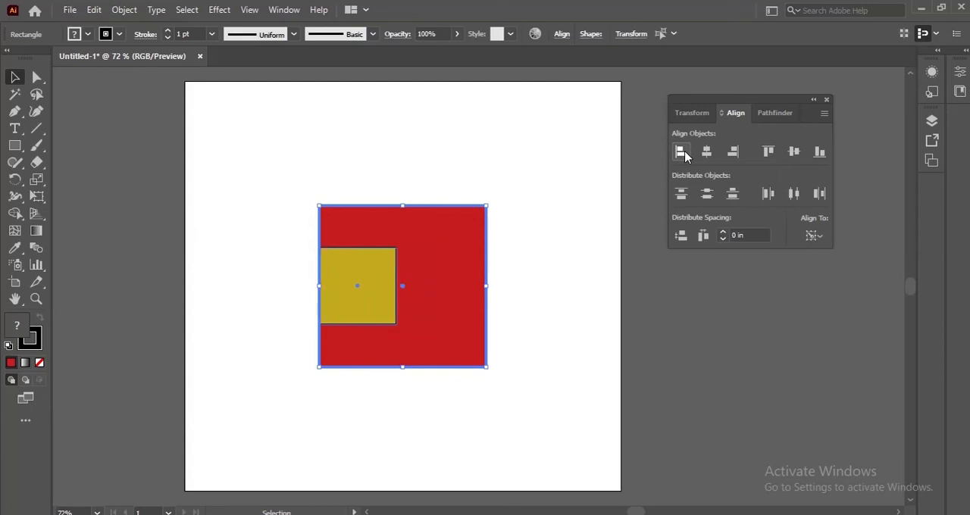
click(769, 154)
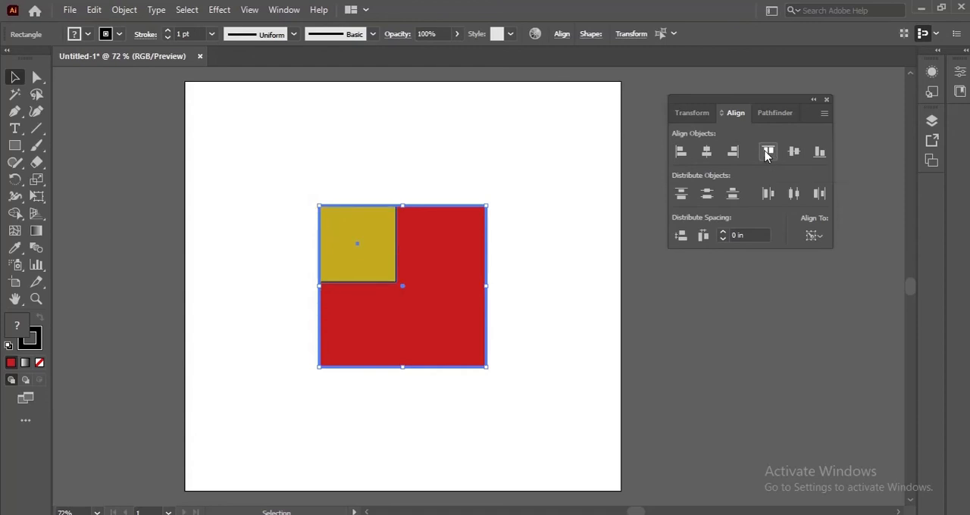
click(707, 153)
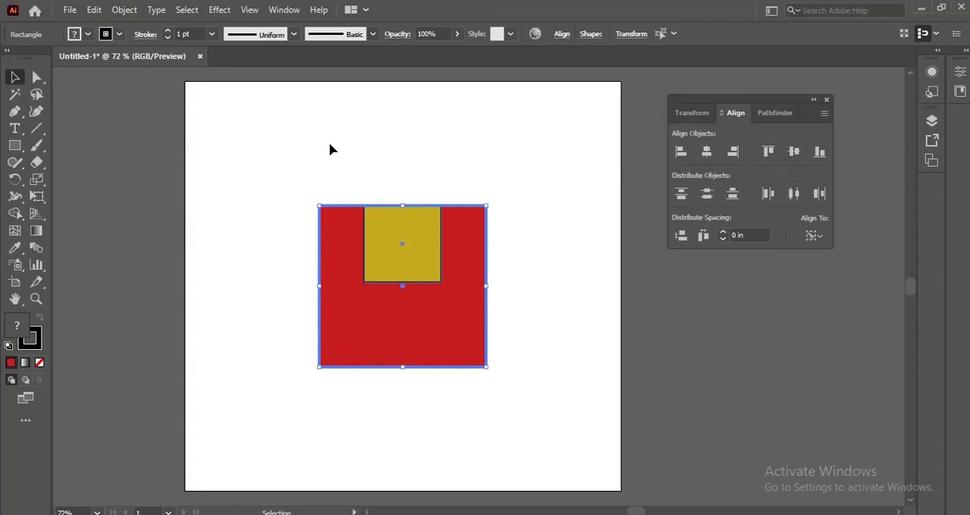
Select the red and yellow rectangles together and delete them from the artboard
drag(296, 145, 532, 396)
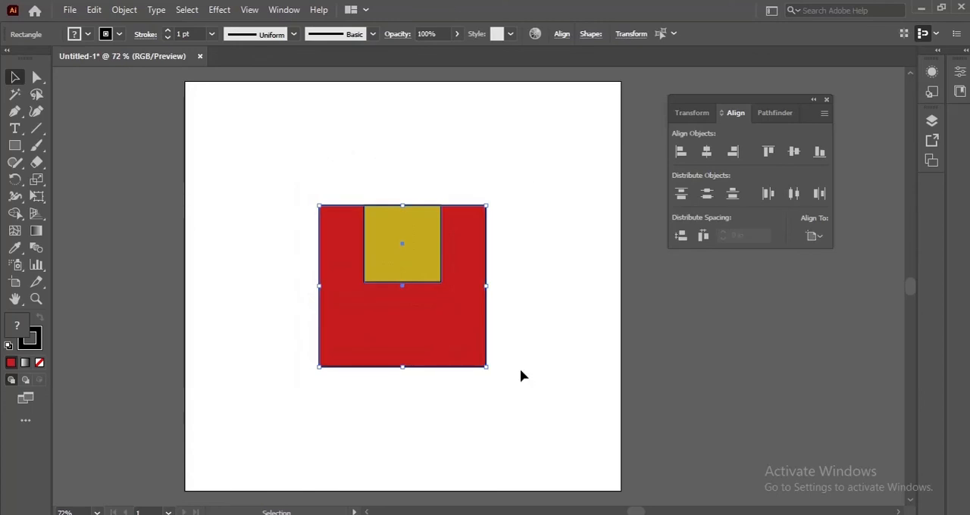
key(Delete)
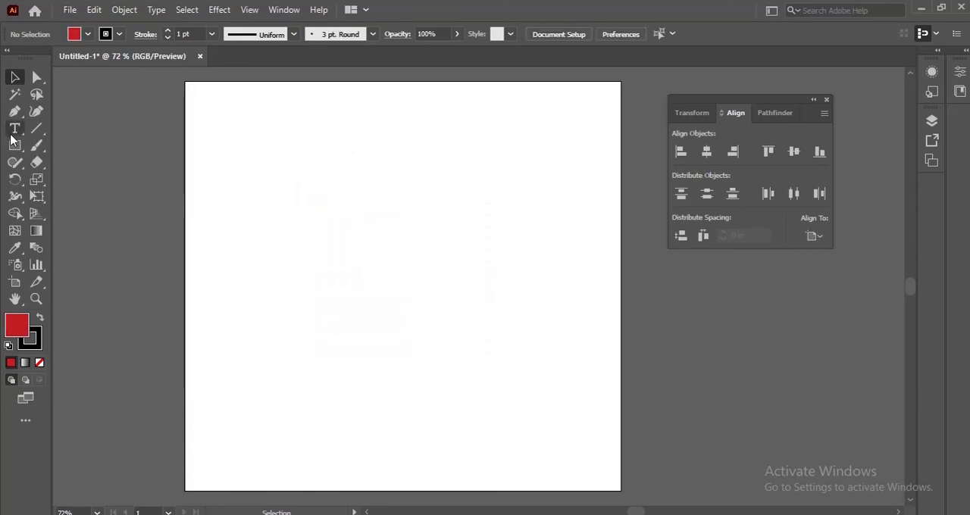